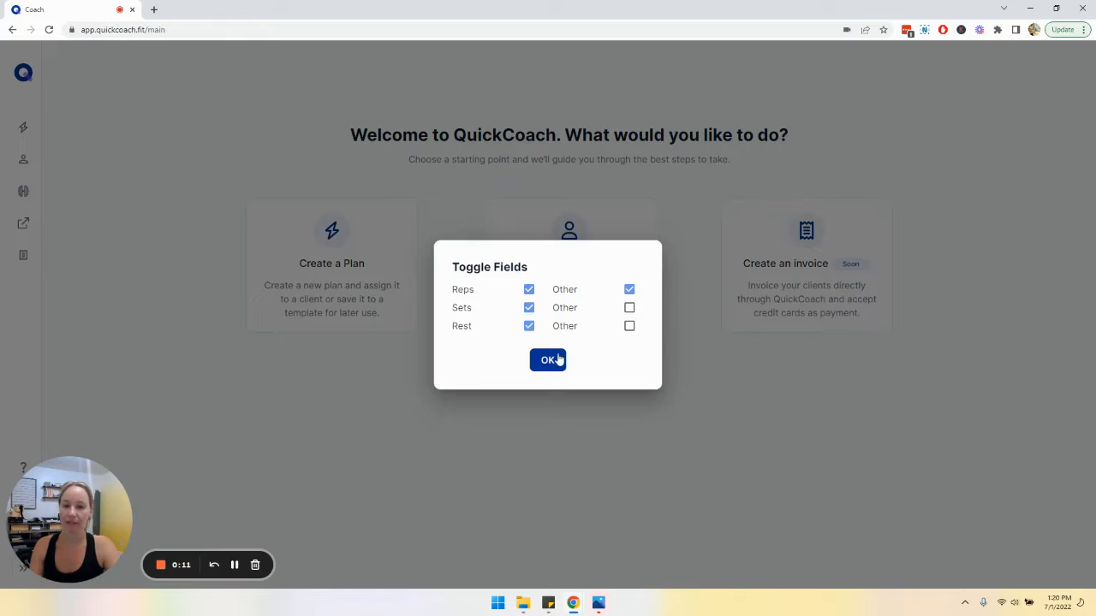
Step: Accept the selected fields for the new plan and name the plan HULK SMASH
click(557, 360)
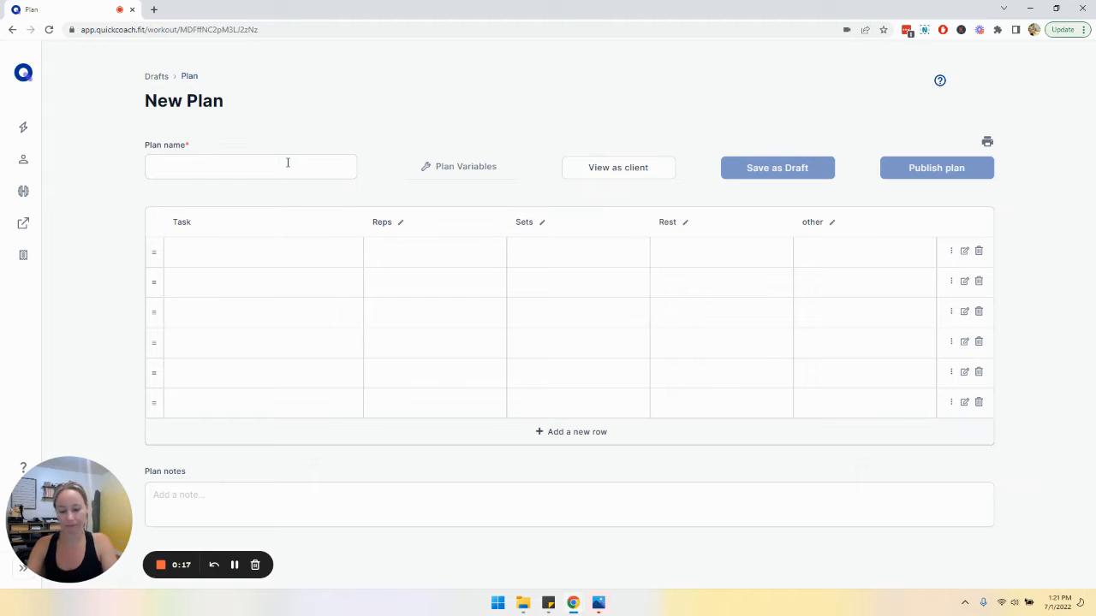
text(HULK SMASH)
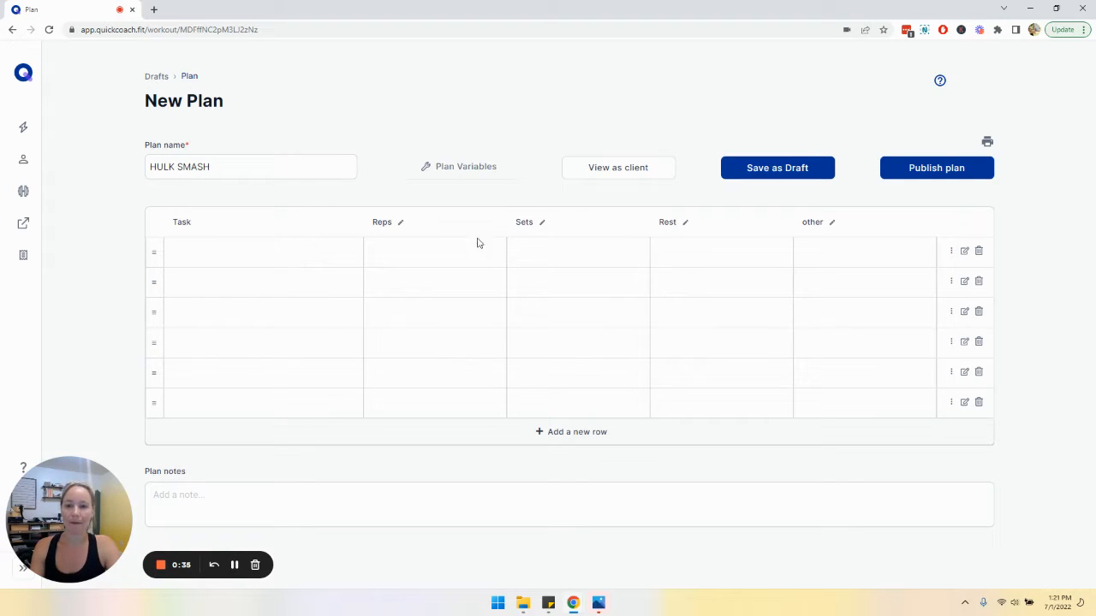
Step: Enable the two remaining "other" variables for the plan so that all six properties are on
click(462, 173)
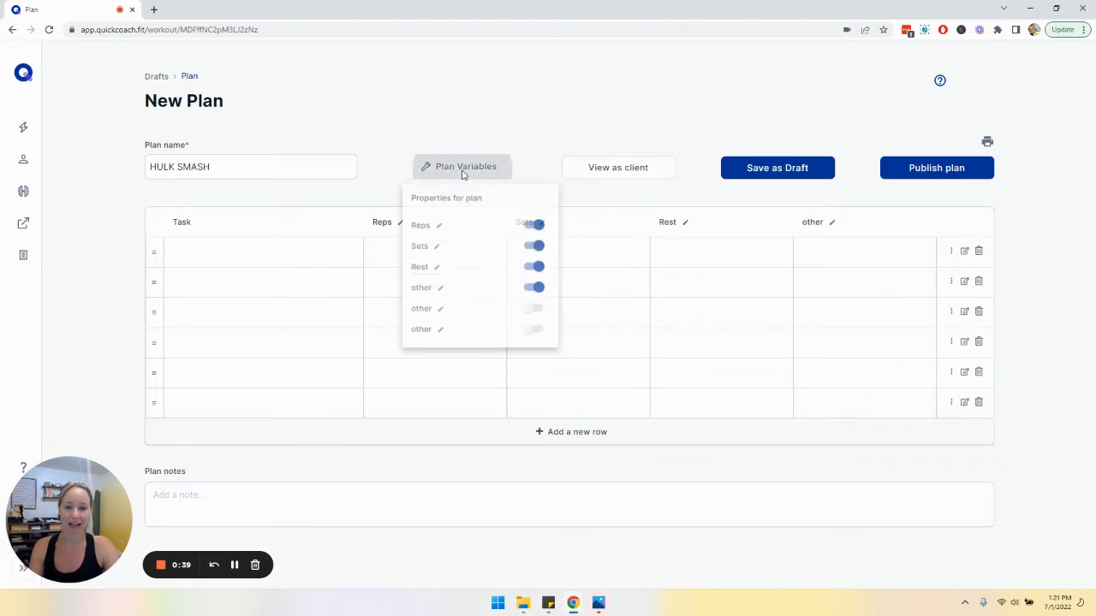
click(544, 293)
click(541, 293)
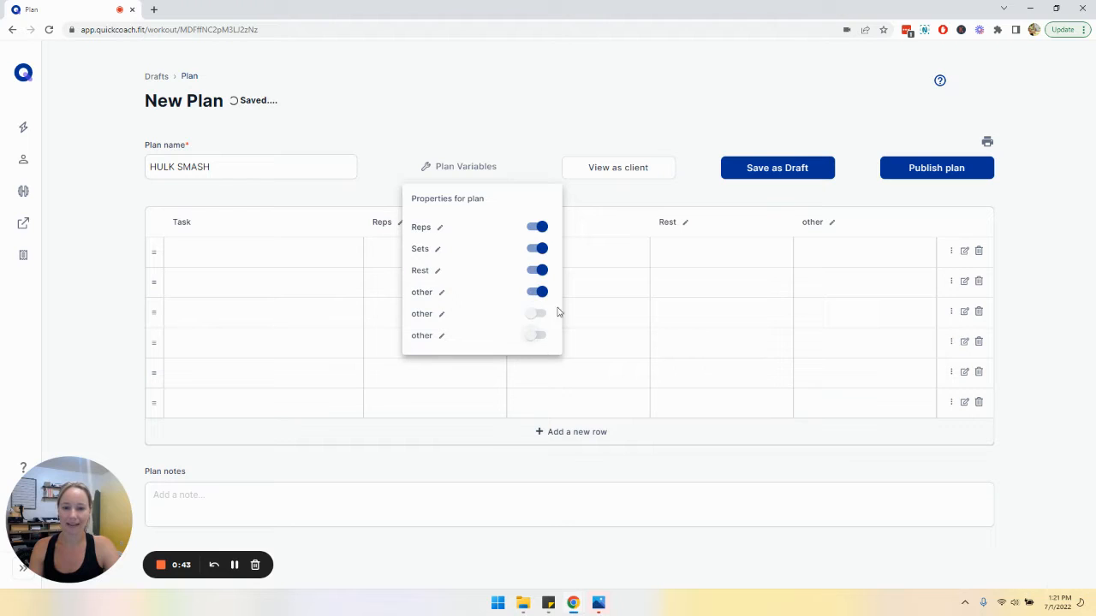
click(538, 314)
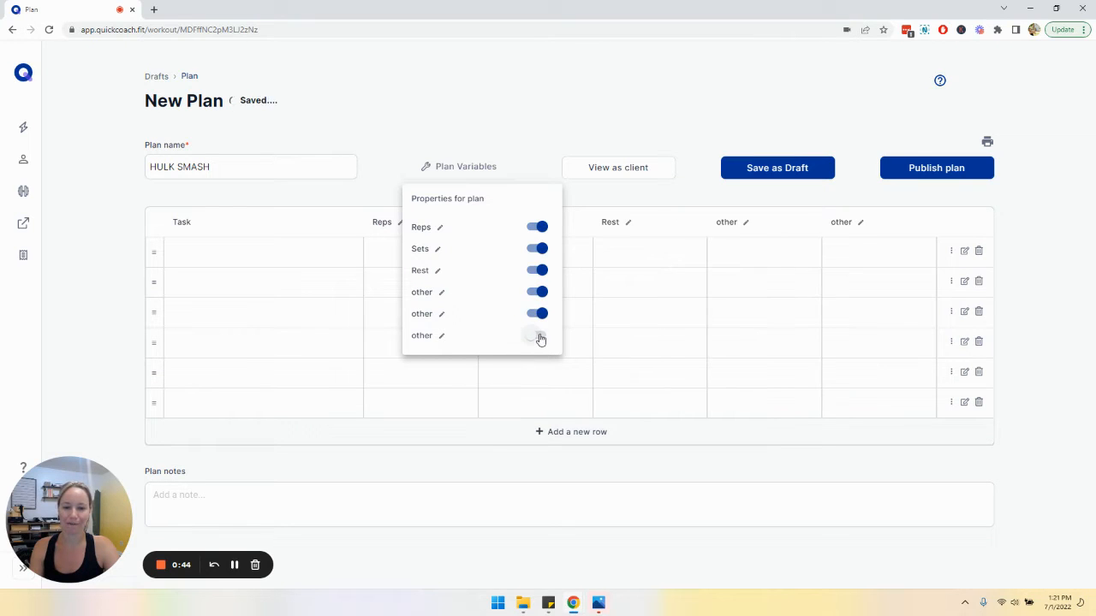
click(540, 337)
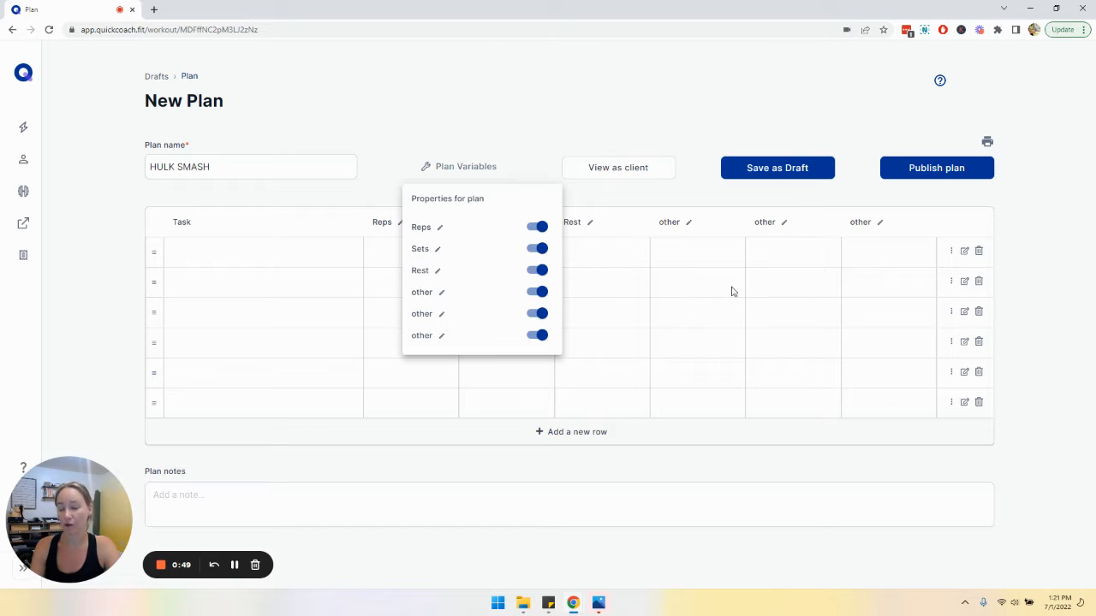
click(479, 114)
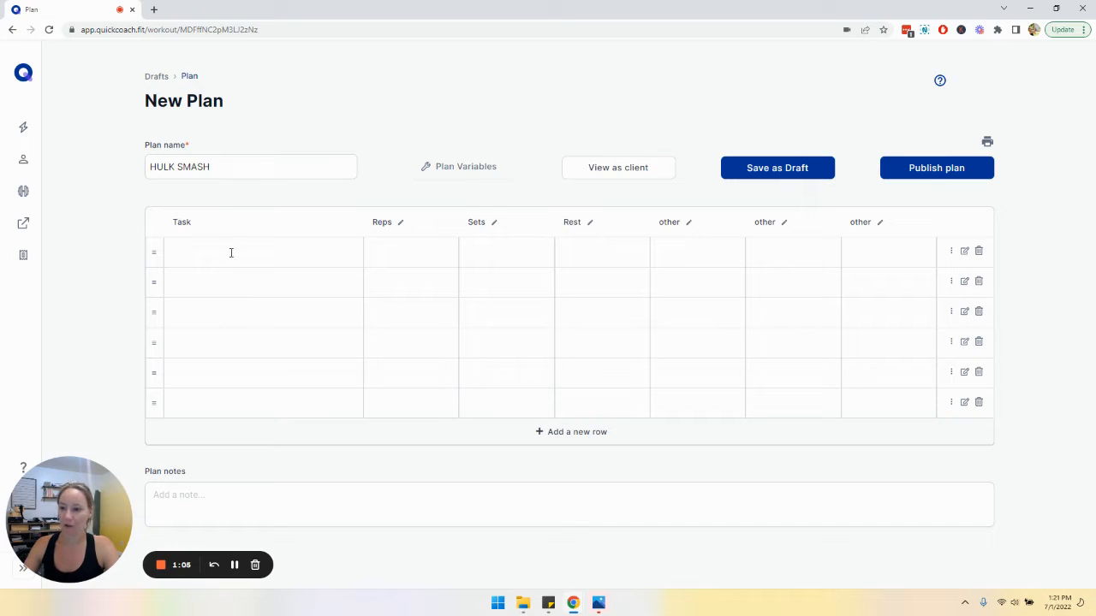
Step: Find the squat exercises for the first task row and choose Goblet Squat
click(198, 251)
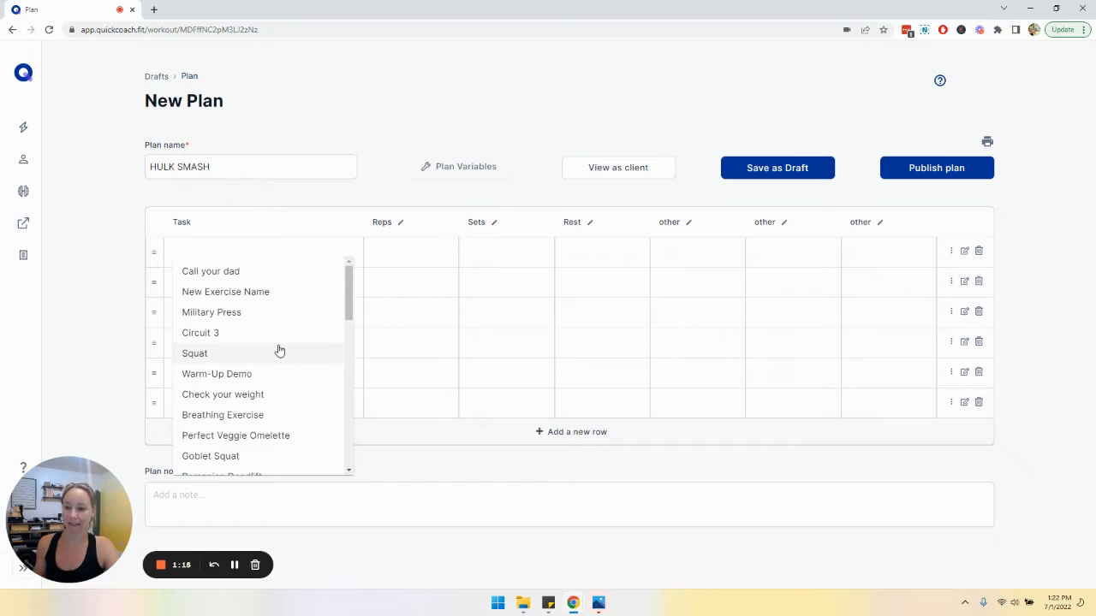
scroll(277, 340, down, 5)
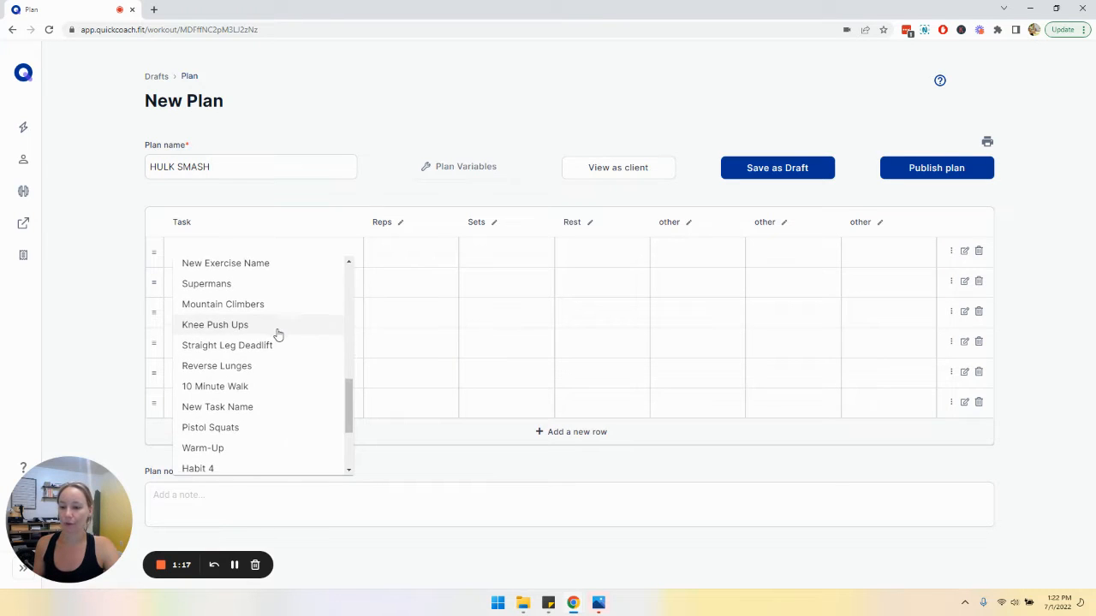
scroll(269, 408, down, 3)
scroll(276, 342, up, 5)
text(Squat)
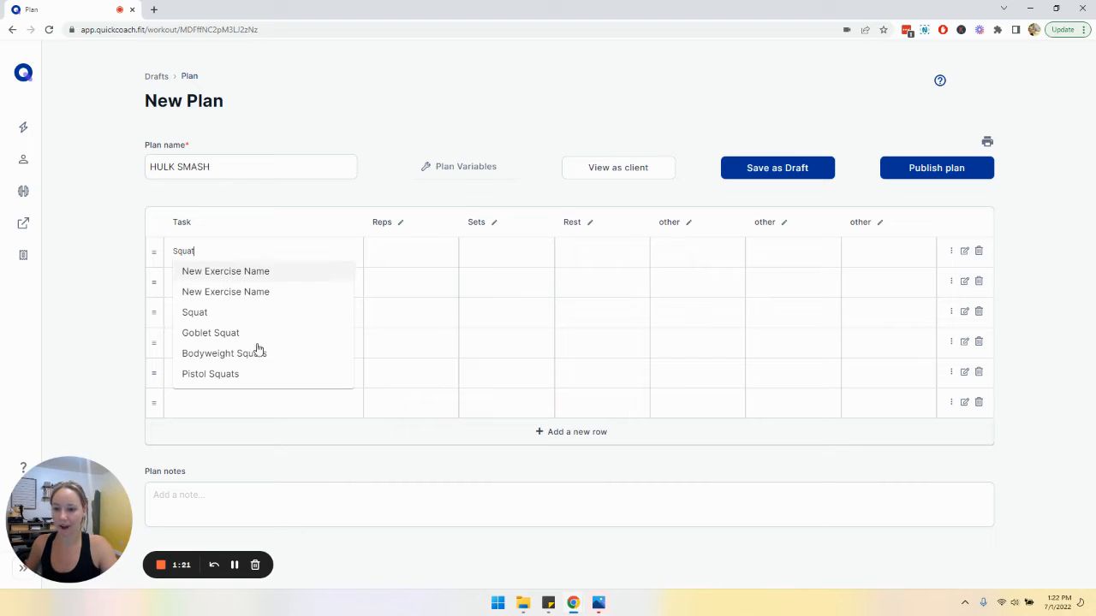
click(206, 339)
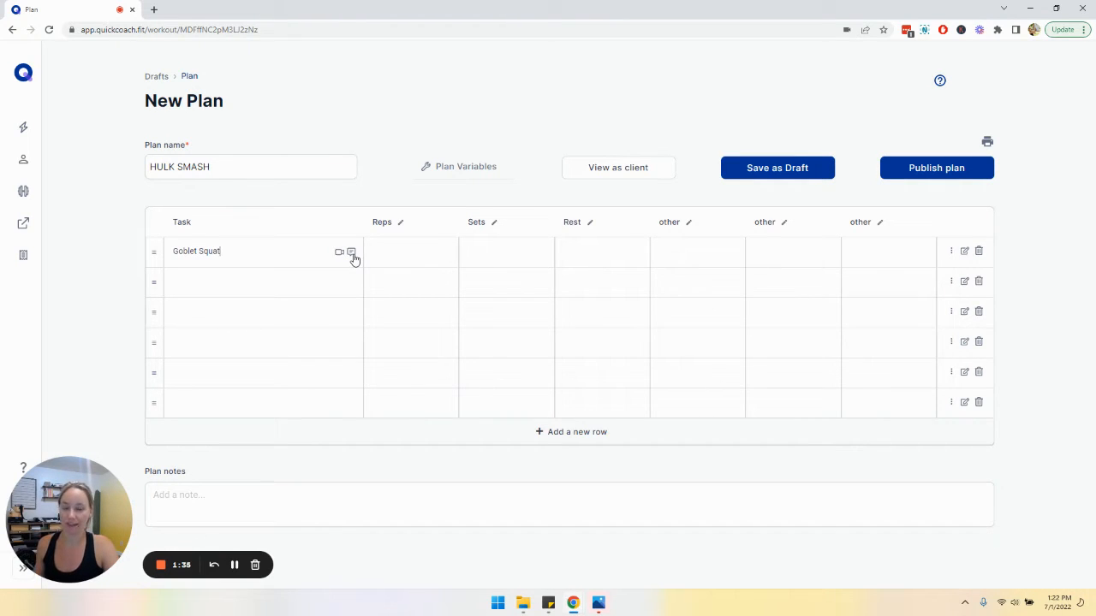
Step: Add a new custom task named Arnold Press in the second row
click(229, 282)
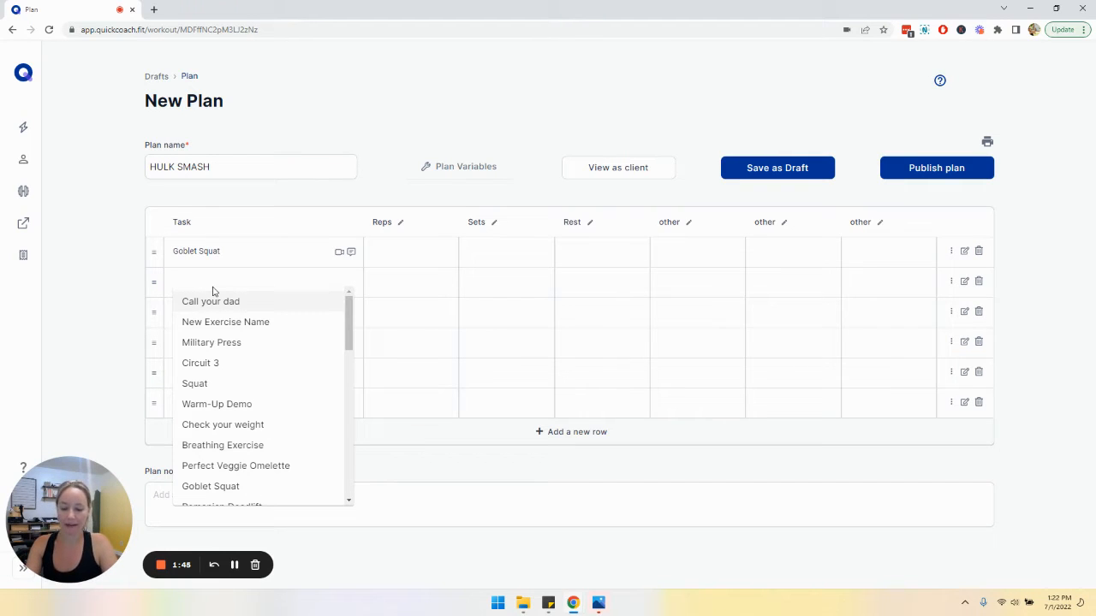
text(Arnold Press)
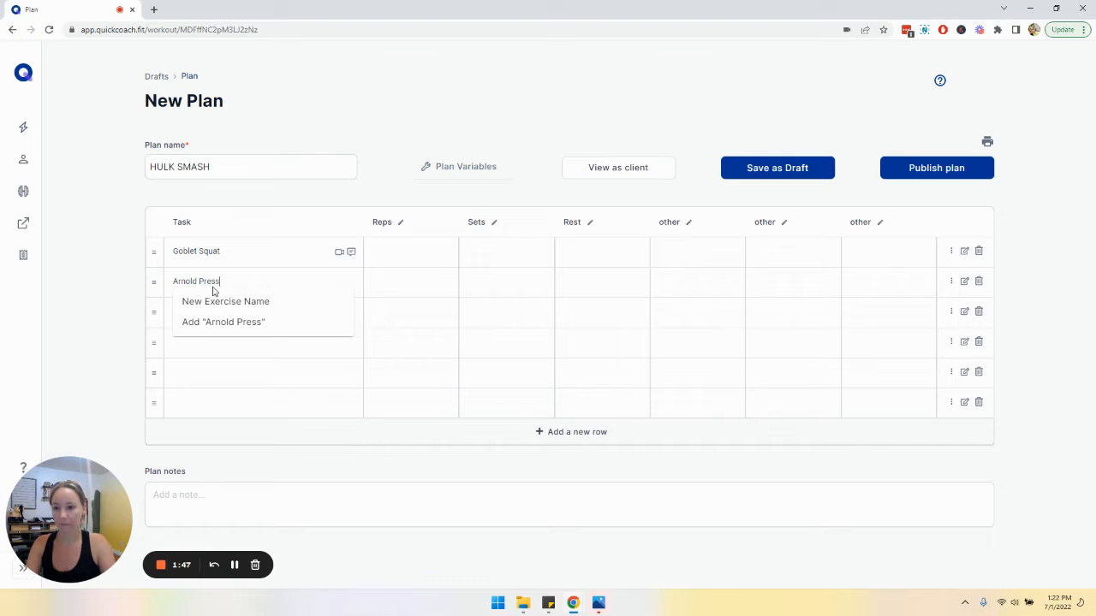
click(188, 325)
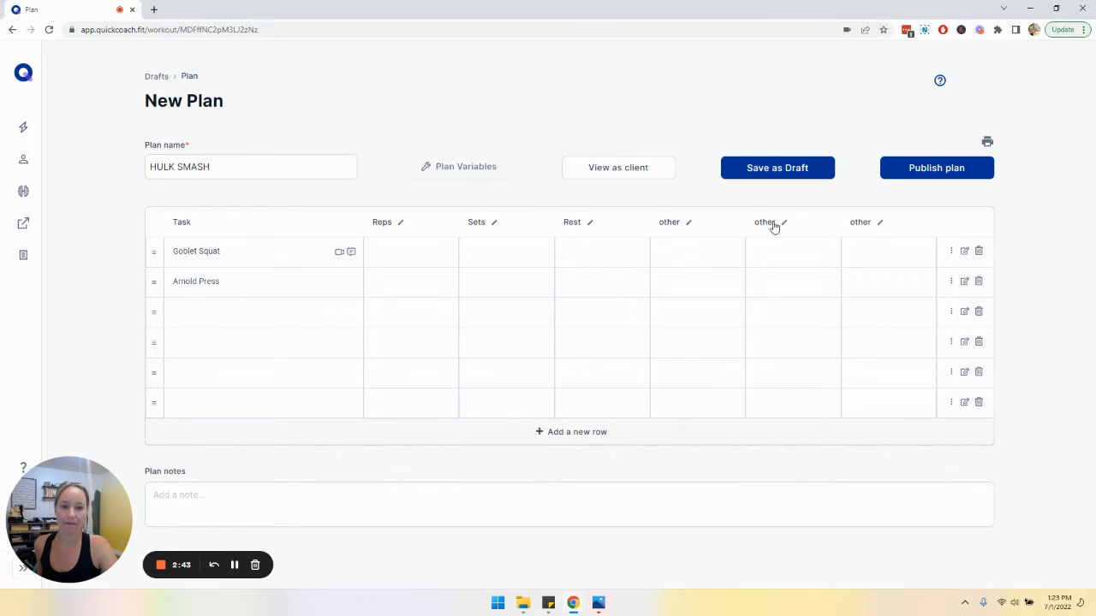
Step: Rename the Reps column to Timed and save the new name
click(399, 221)
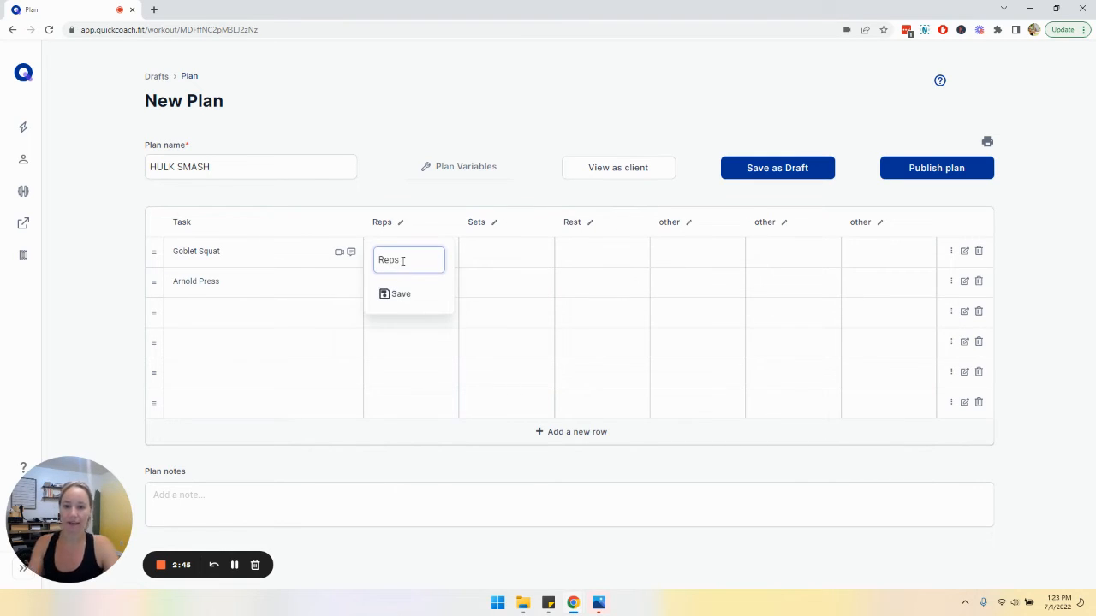
double_click(402, 261)
text(T)
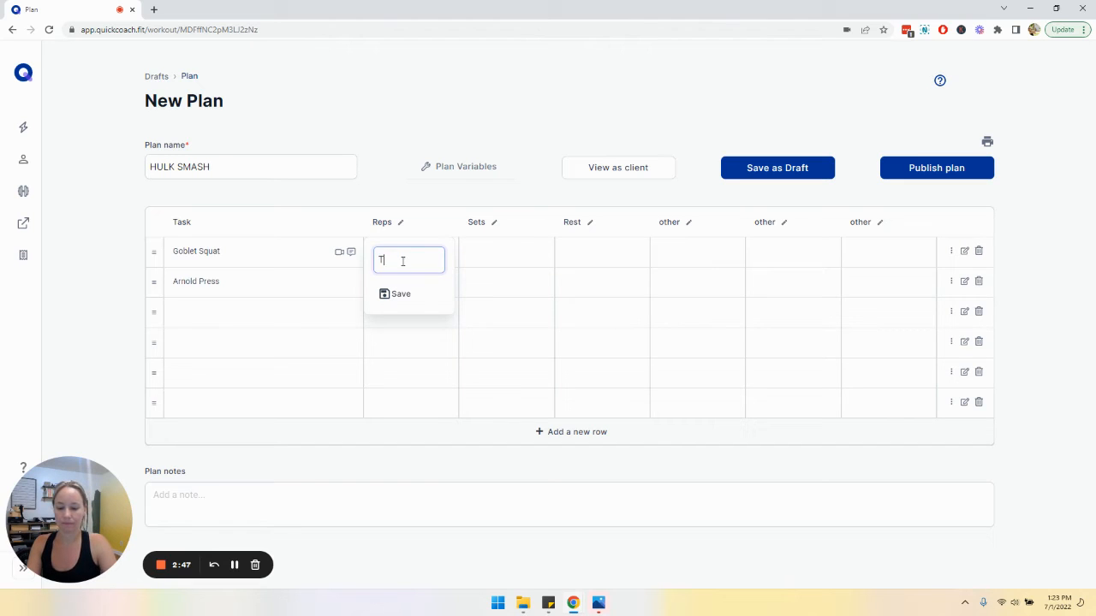
text(imed)
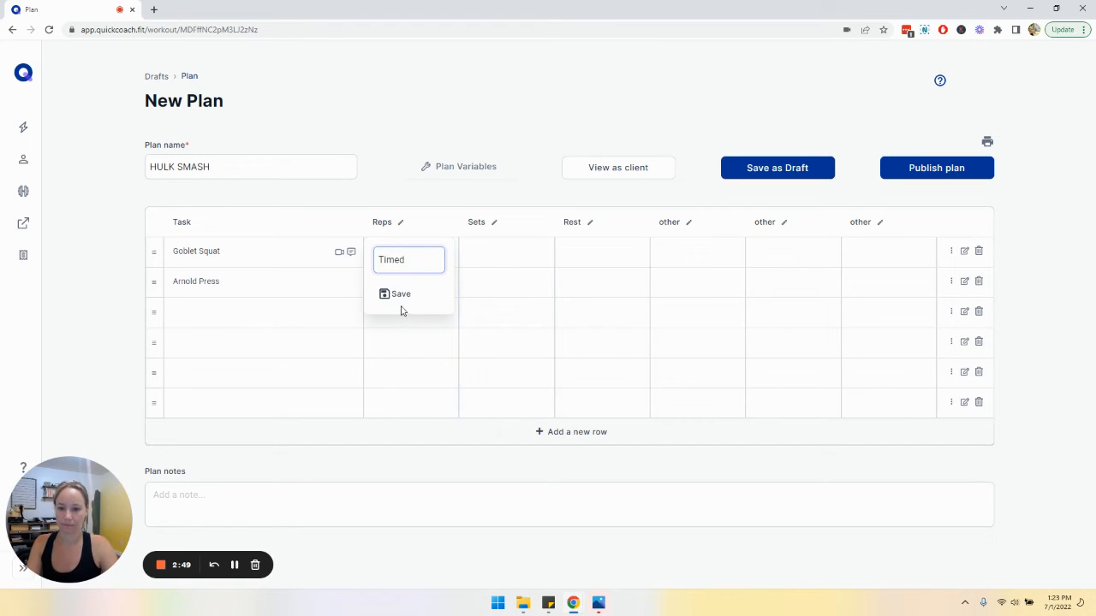
click(396, 294)
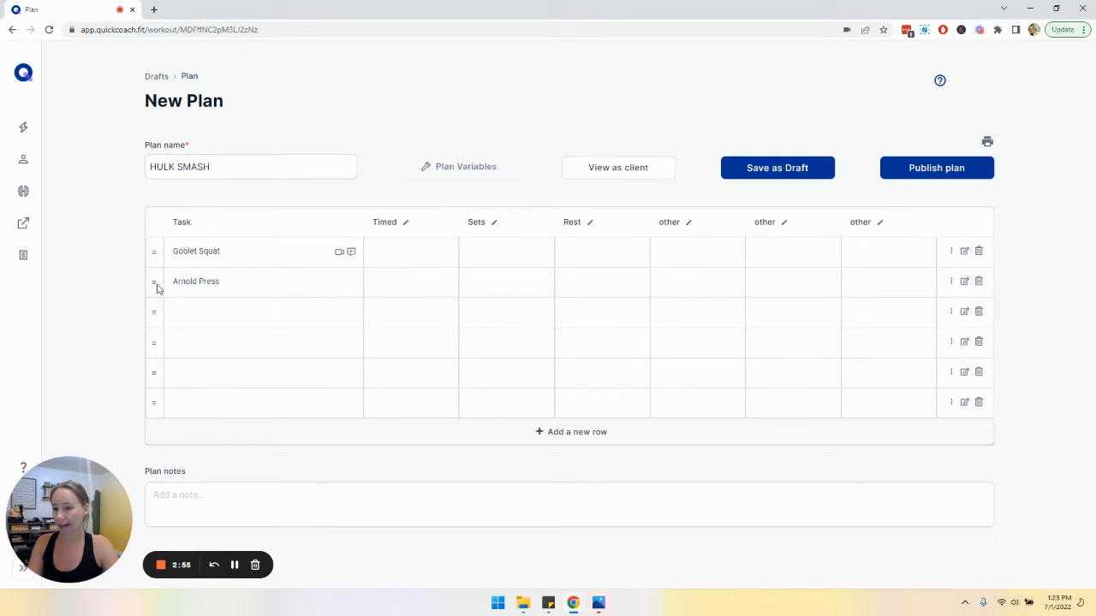
Step: Try out reordering the Arnold Press row and view its task note options
mouse_move(157, 289)
mouse_down()
mouse_move(159, 259)
mouse_move(162, 386)
mouse_move(165, 271)
mouse_up()
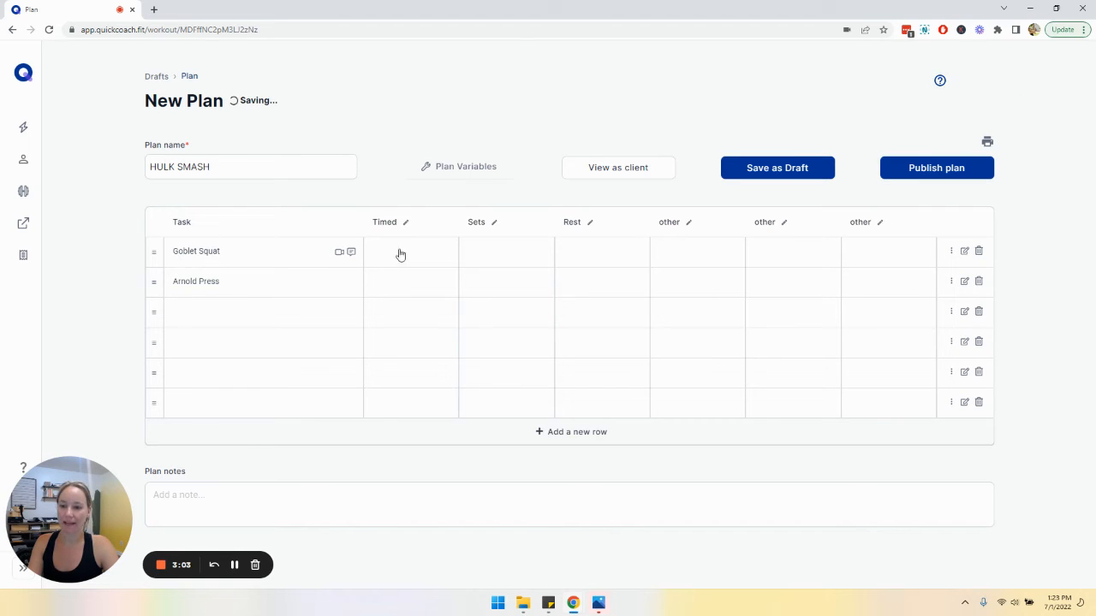
click(965, 282)
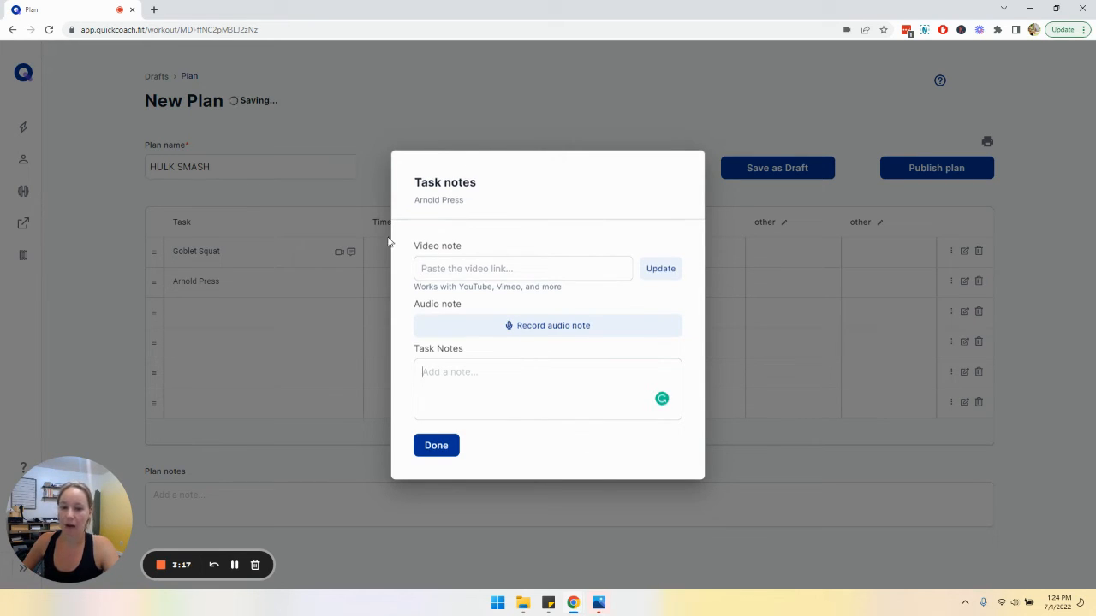
click(436, 446)
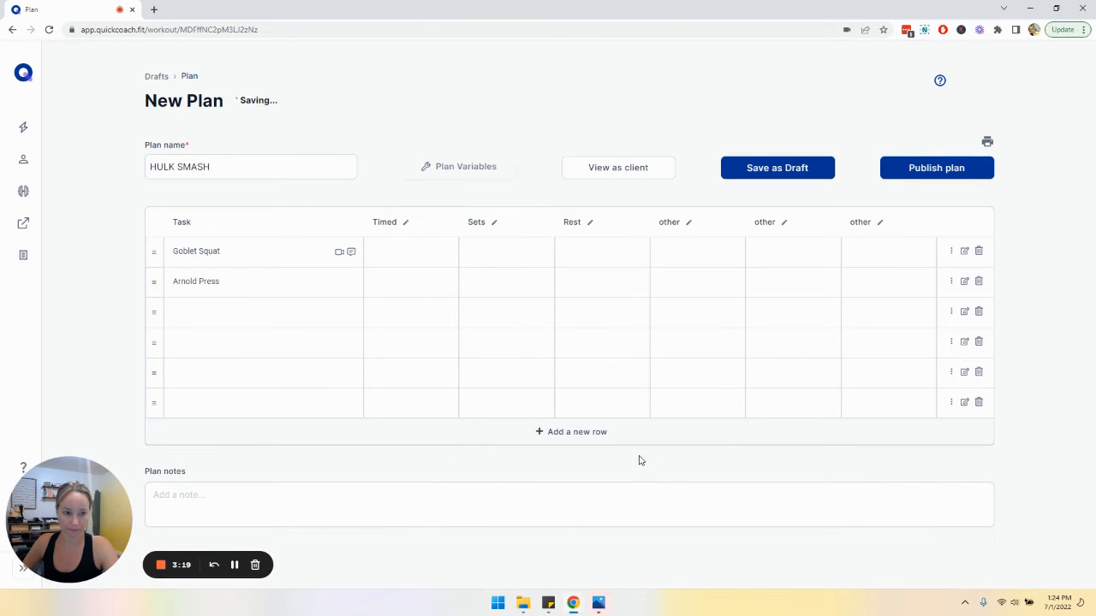
Step: Turn the third row into a heading named Warm-Up and move it above Goblet Squat
click(950, 312)
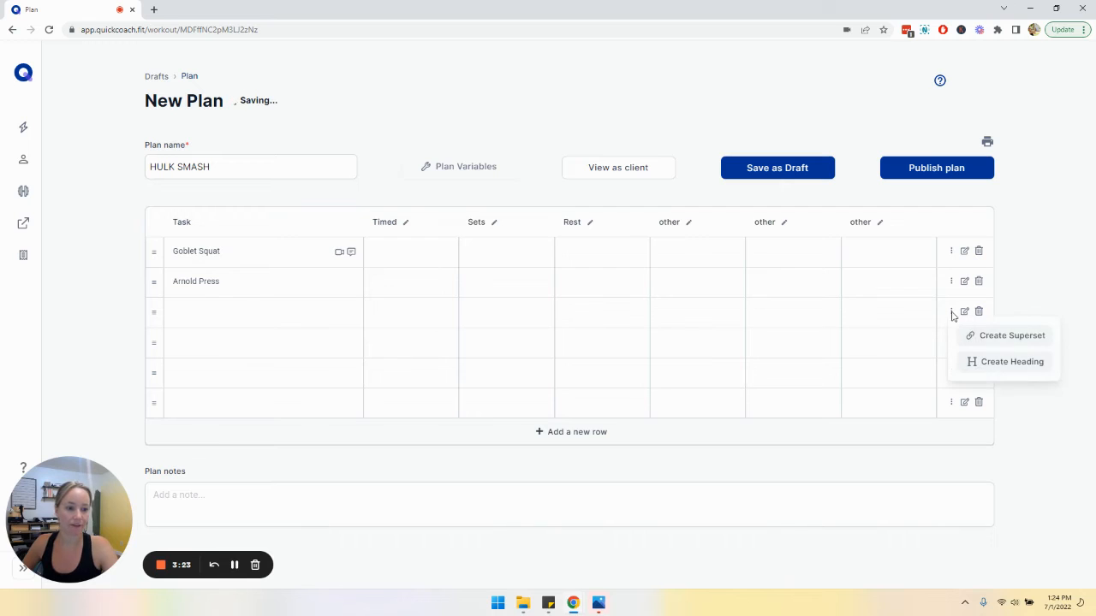
click(980, 369)
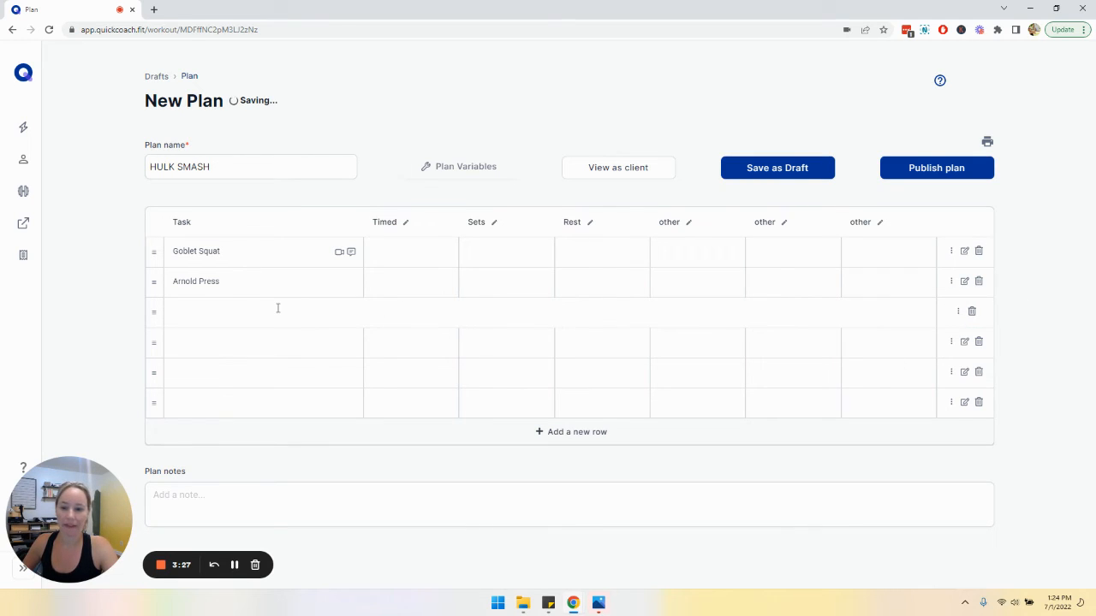
click(183, 316)
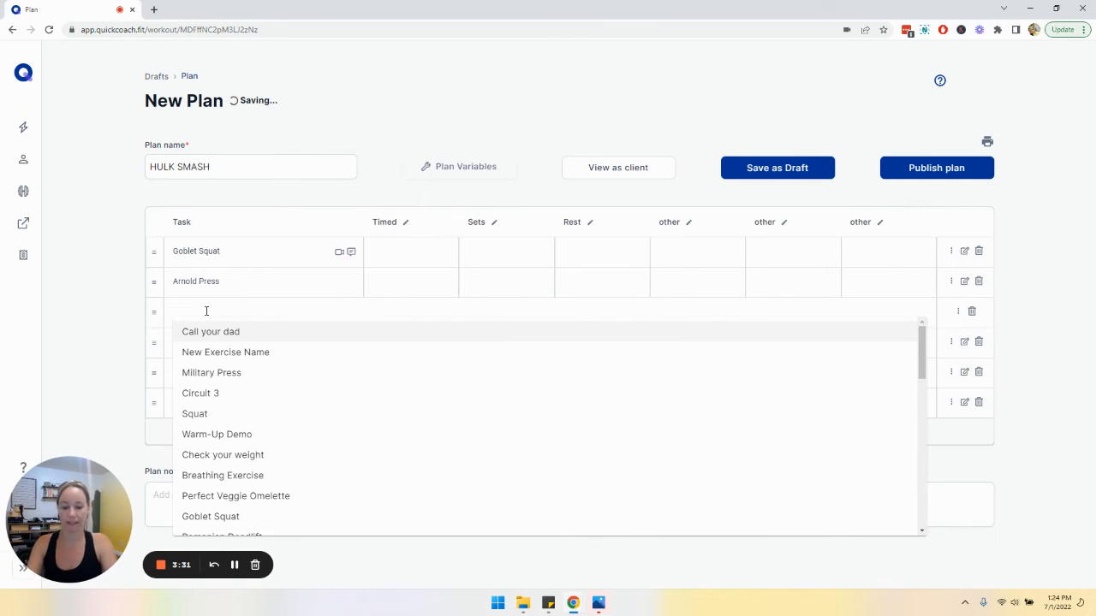
text(Warm-Up)
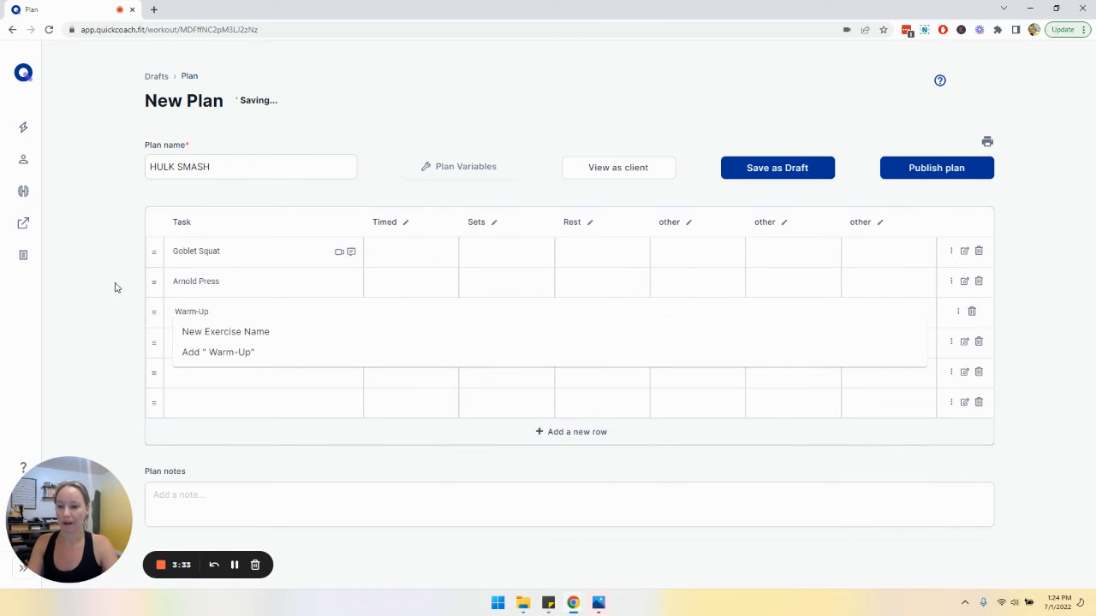
click(114, 283)
drag(154, 313, 149, 258)
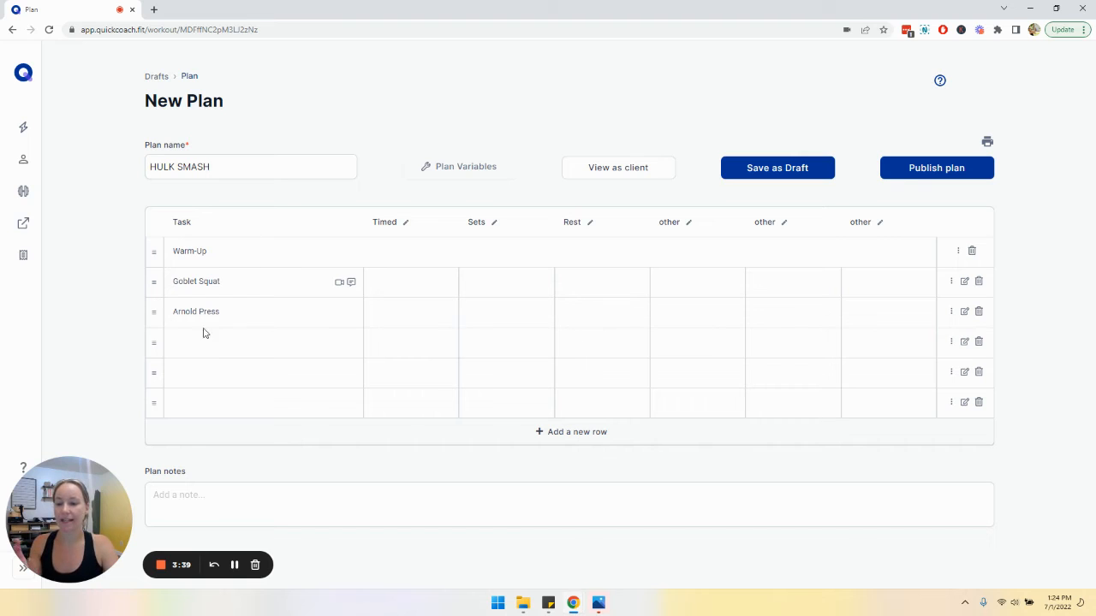
Step: Turn the empty row below Arnold Press into a heading named Main Workout
click(951, 342)
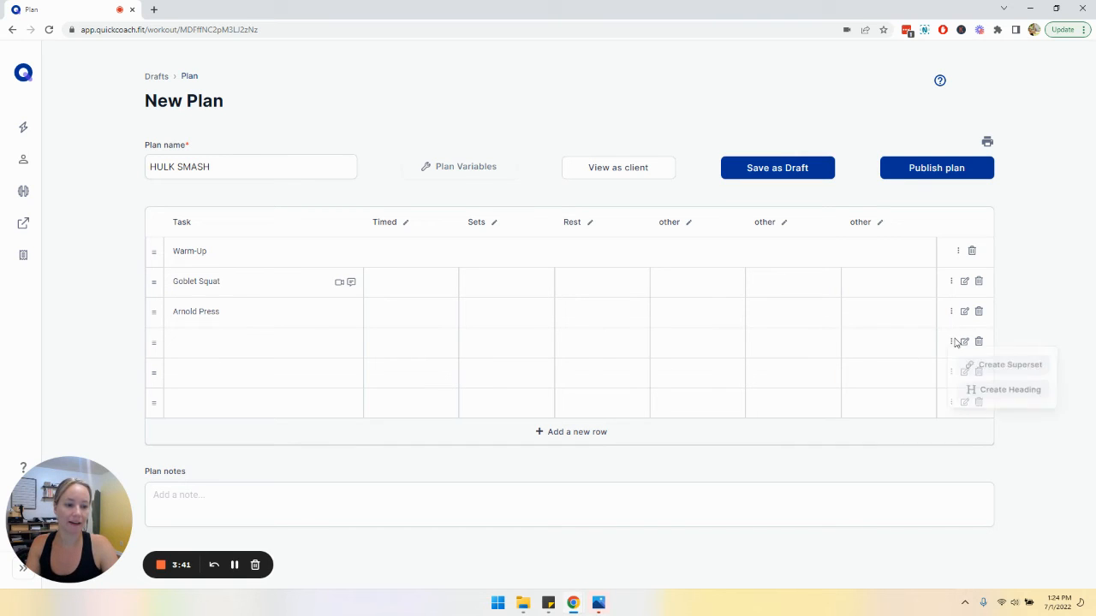
click(331, 341)
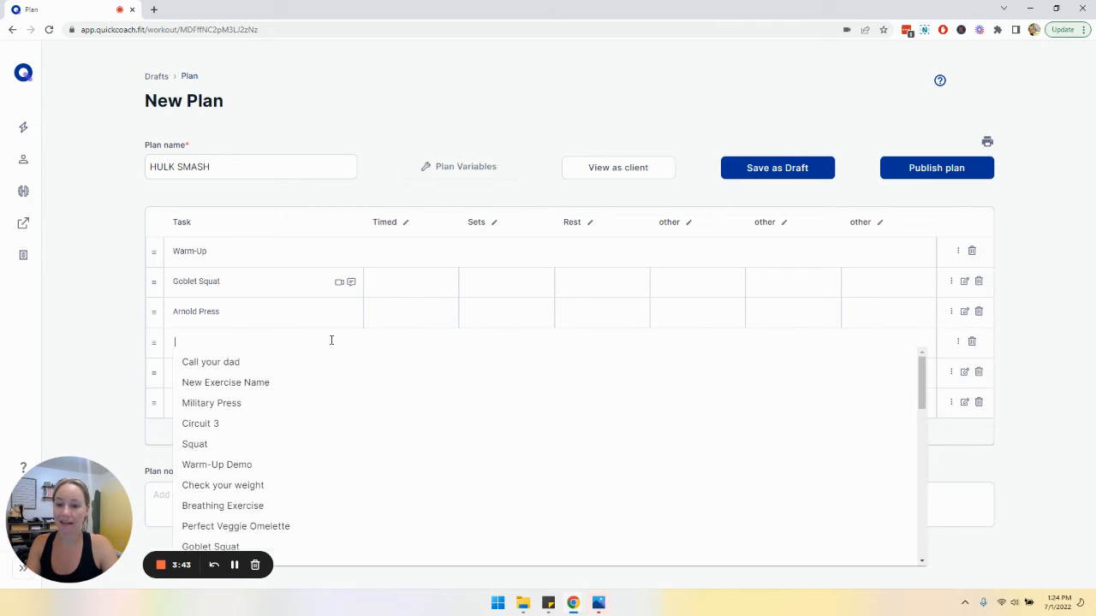
text(Main Workout)
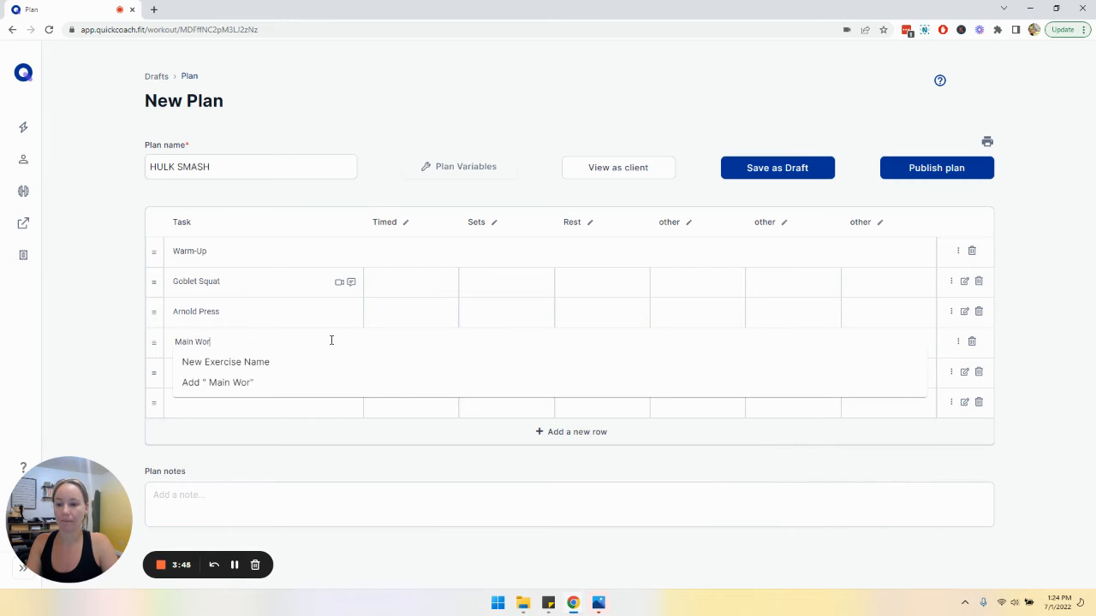
click(104, 288)
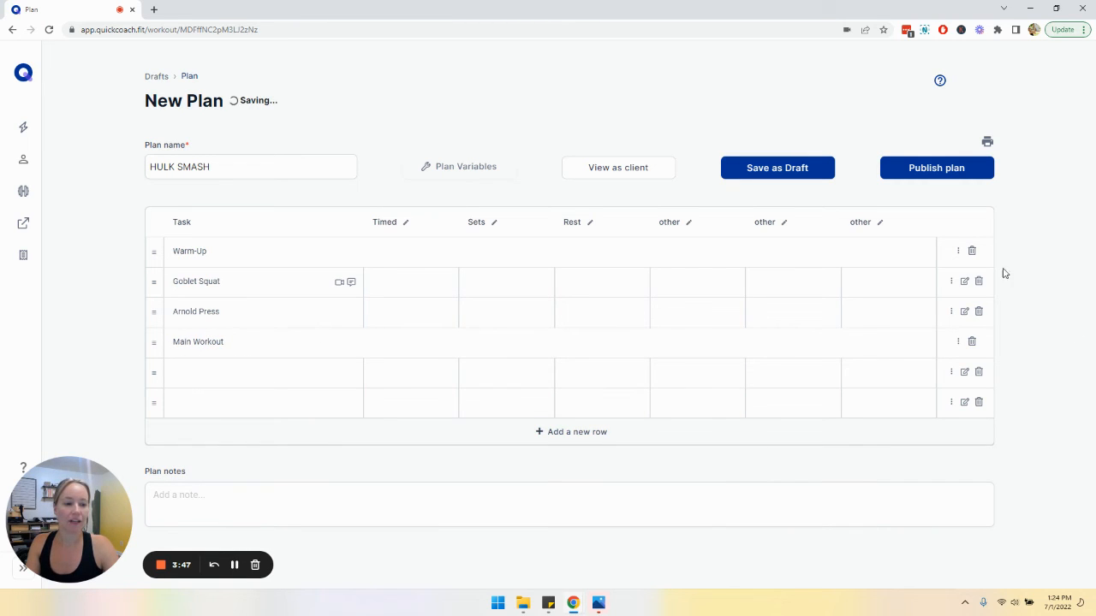
Step: Create a superset from the Arnold Press row and add two empty task rows to it
click(954, 312)
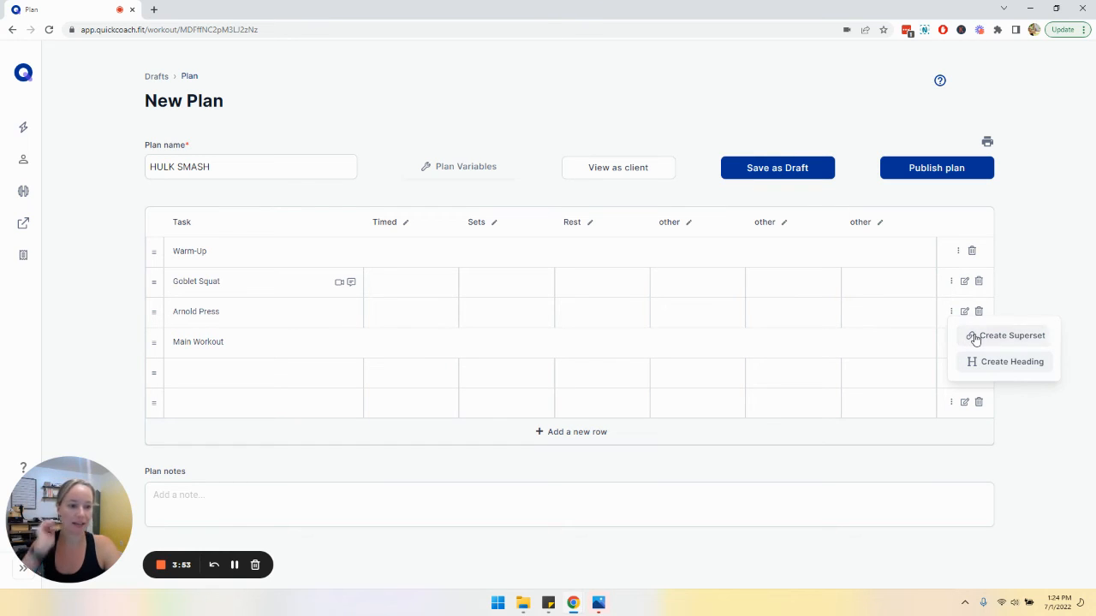
click(993, 336)
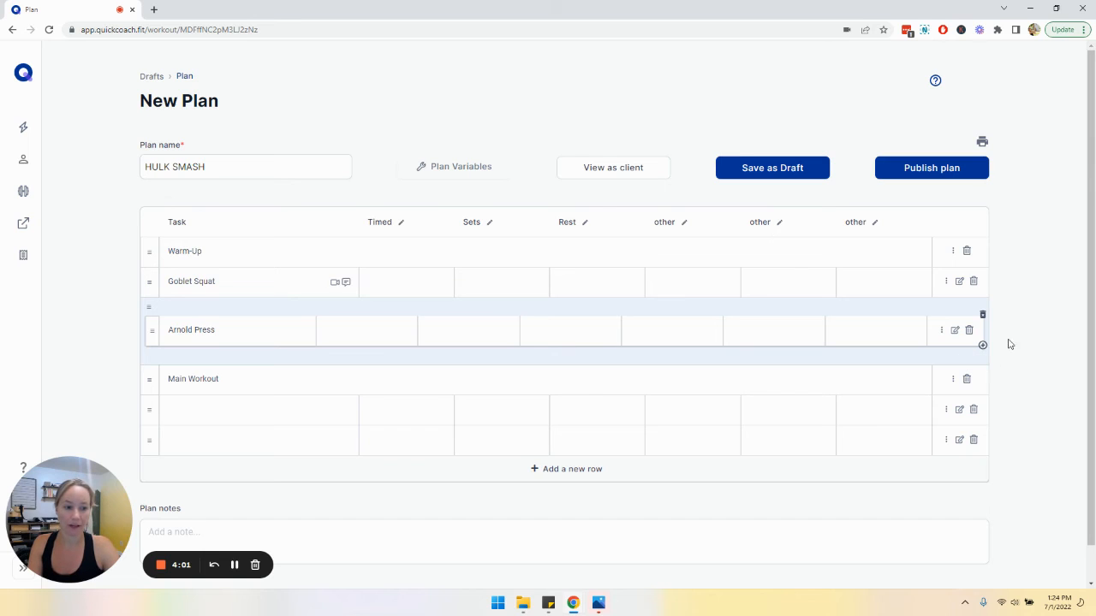
click(982, 347)
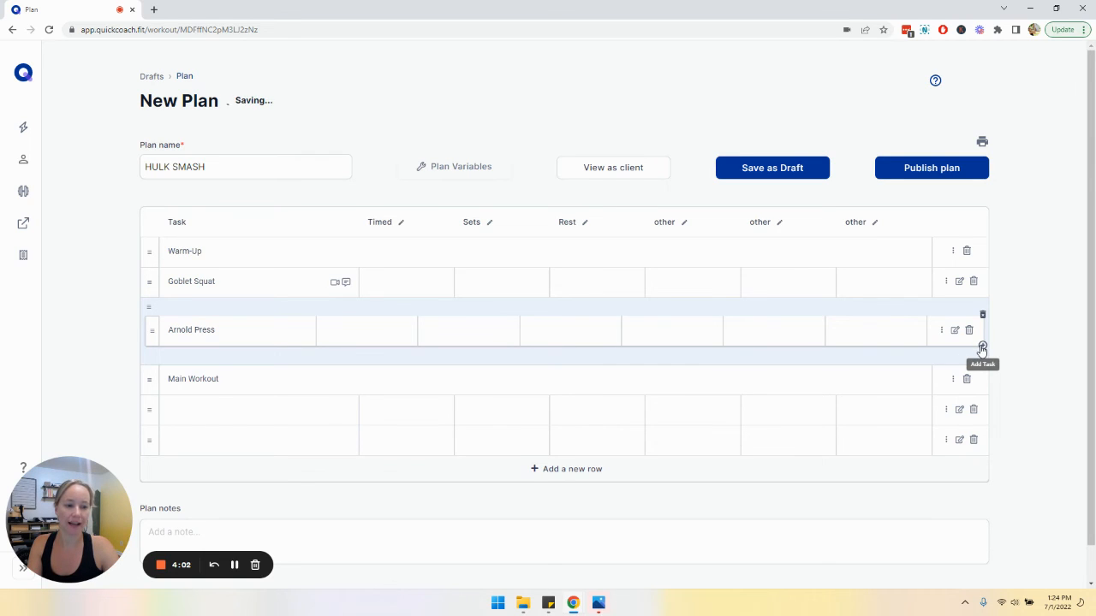
click(983, 378)
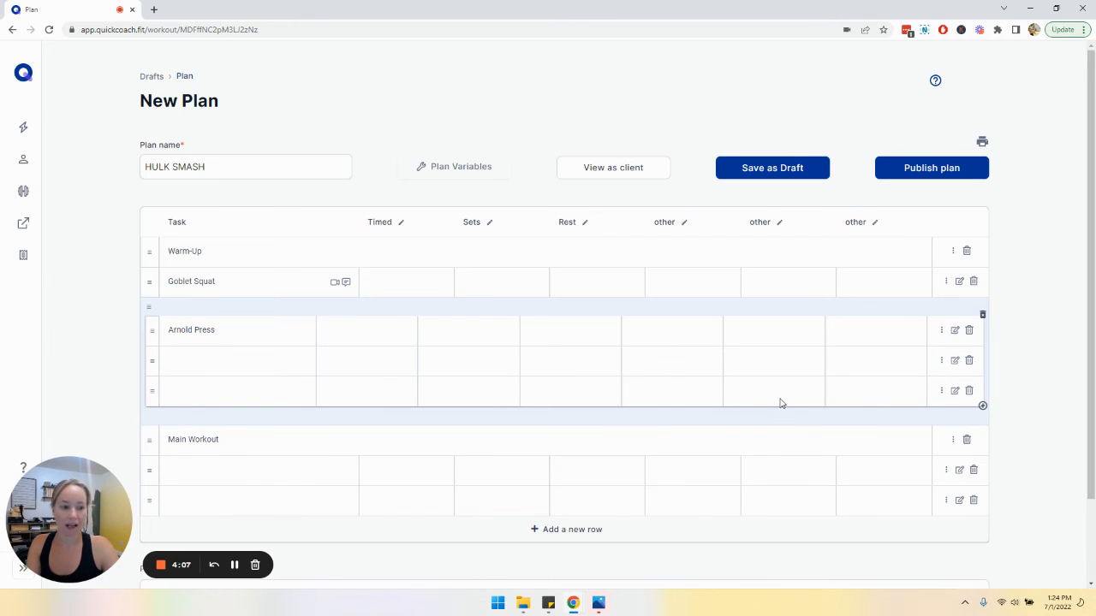
Step: Move the Goblet Squat row into the superset below Arnold Press and delete the superset's two empty rows
click(967, 392)
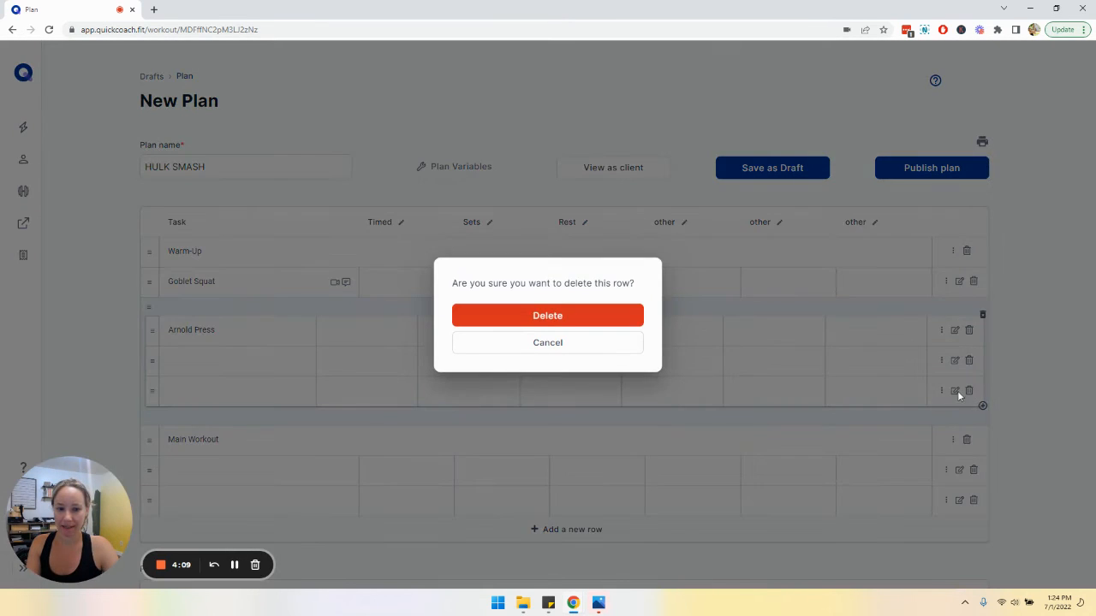
click(561, 317)
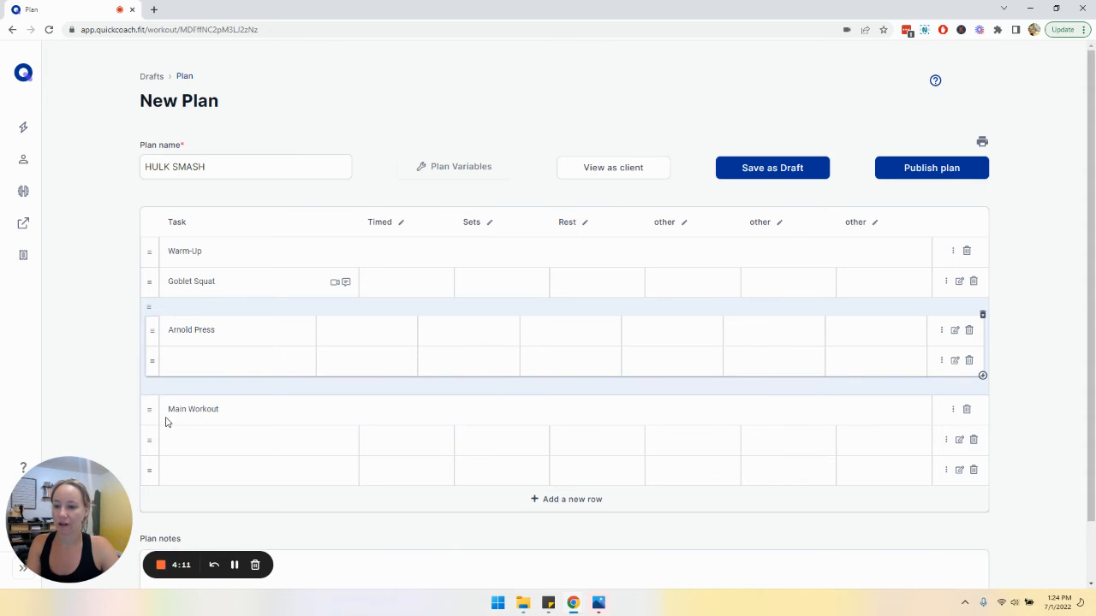
drag(155, 287, 164, 355)
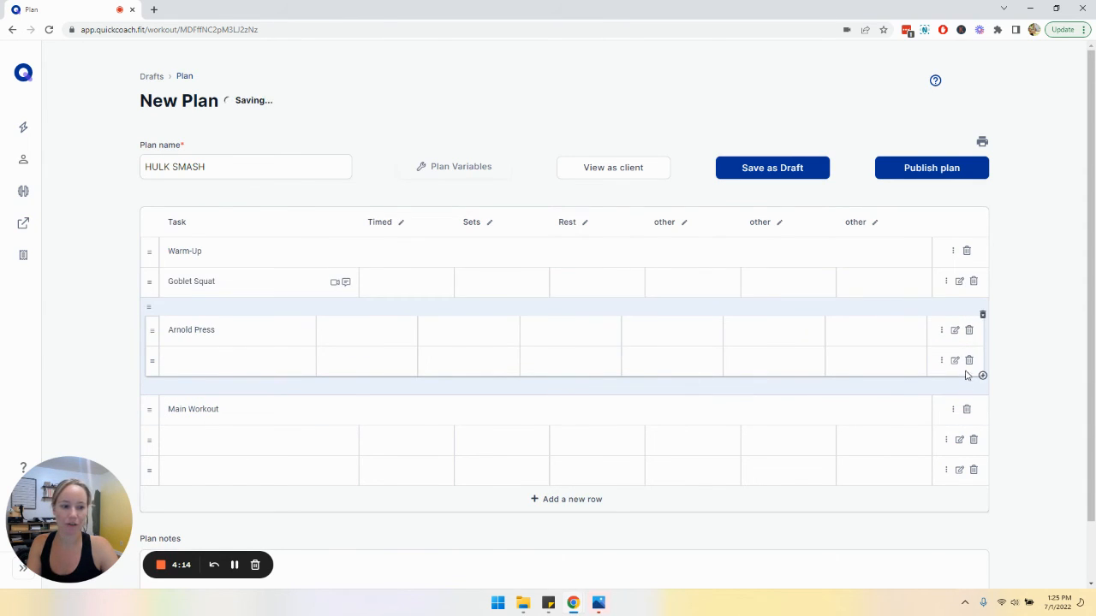
click(969, 361)
click(508, 328)
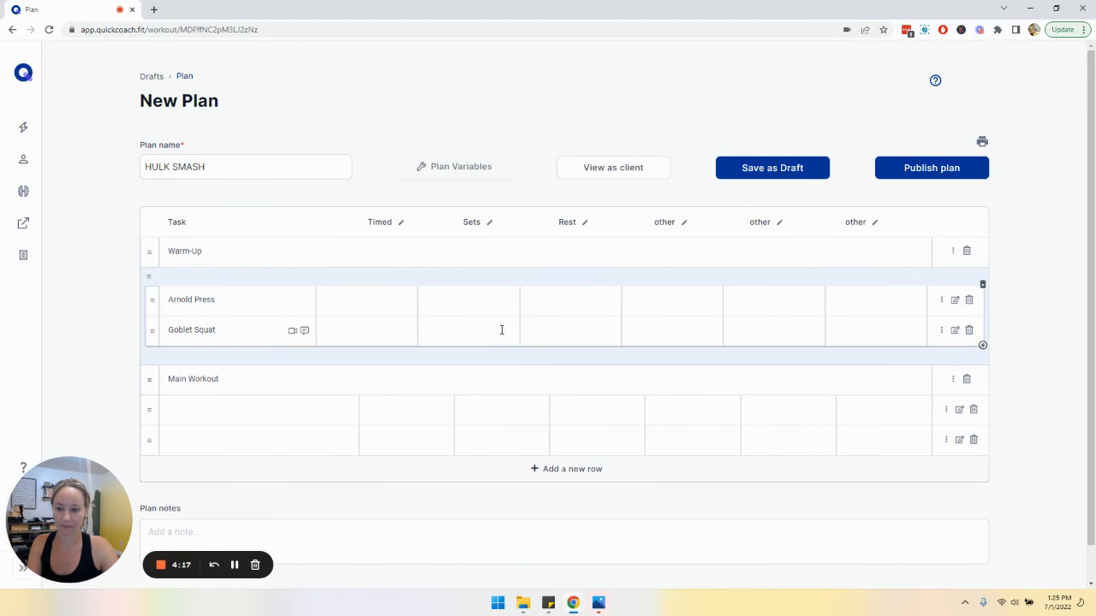
Step: Preview the plan as a client and examine its plan notes, section headings, superset tasks and task notes
scroll(445, 277, down, 1)
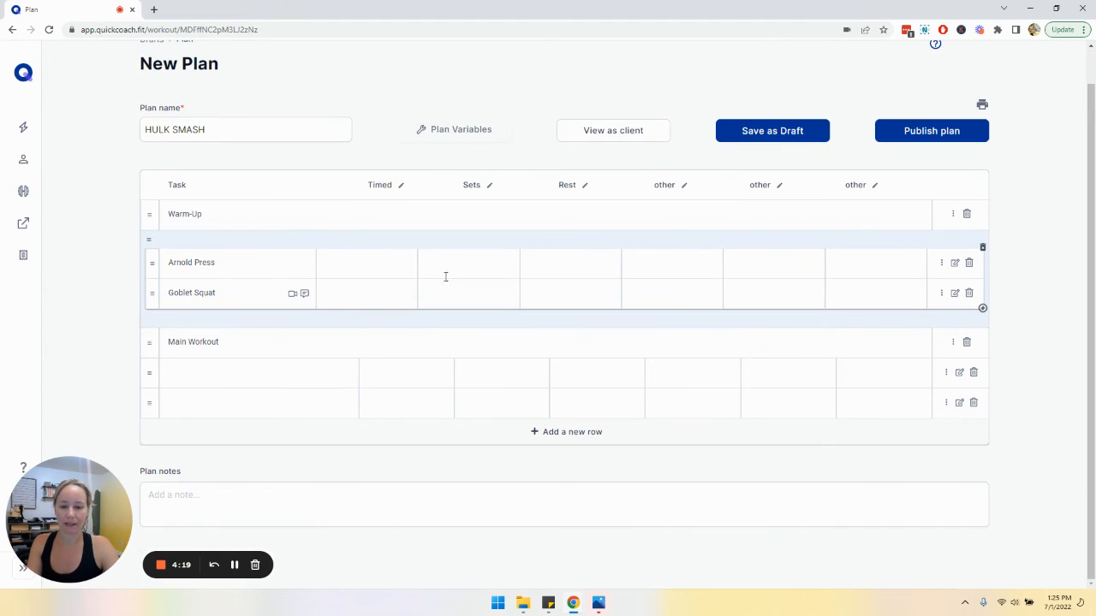
click(328, 505)
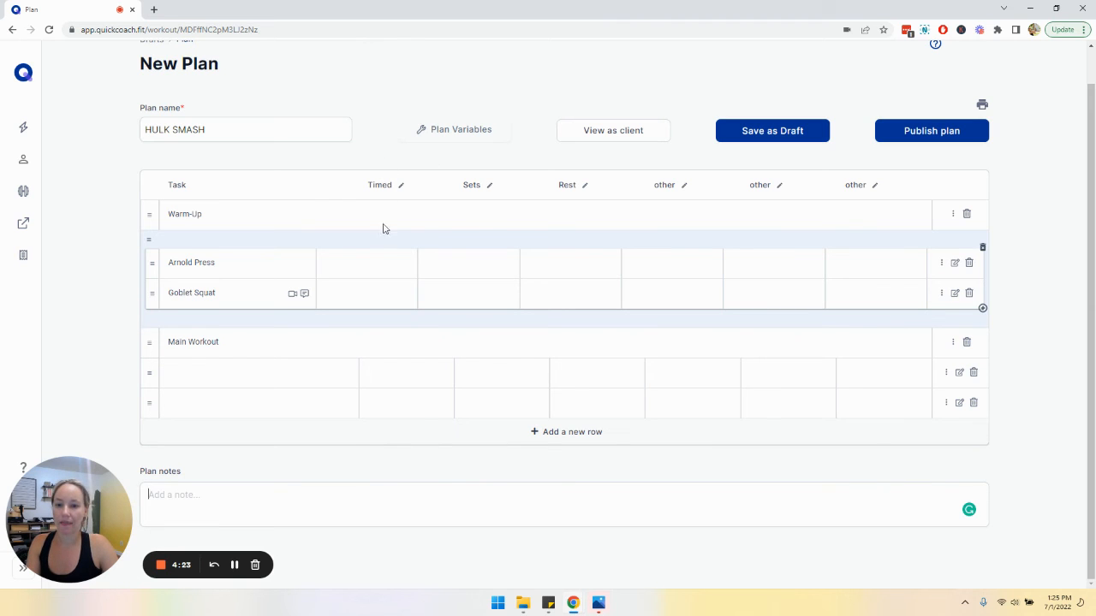
click(593, 137)
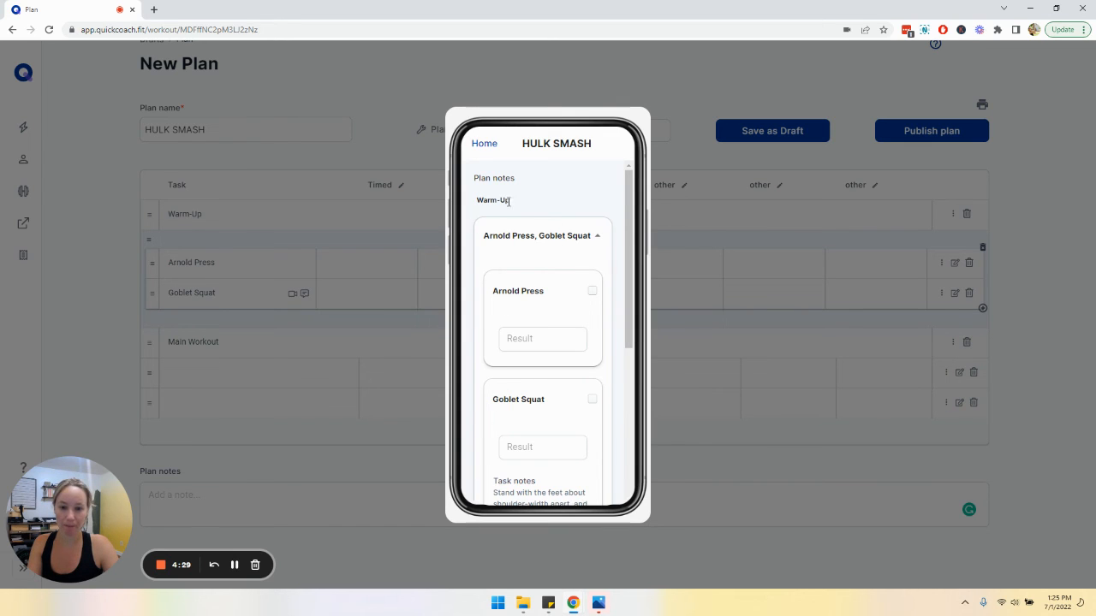
scroll(605, 354, down, 3)
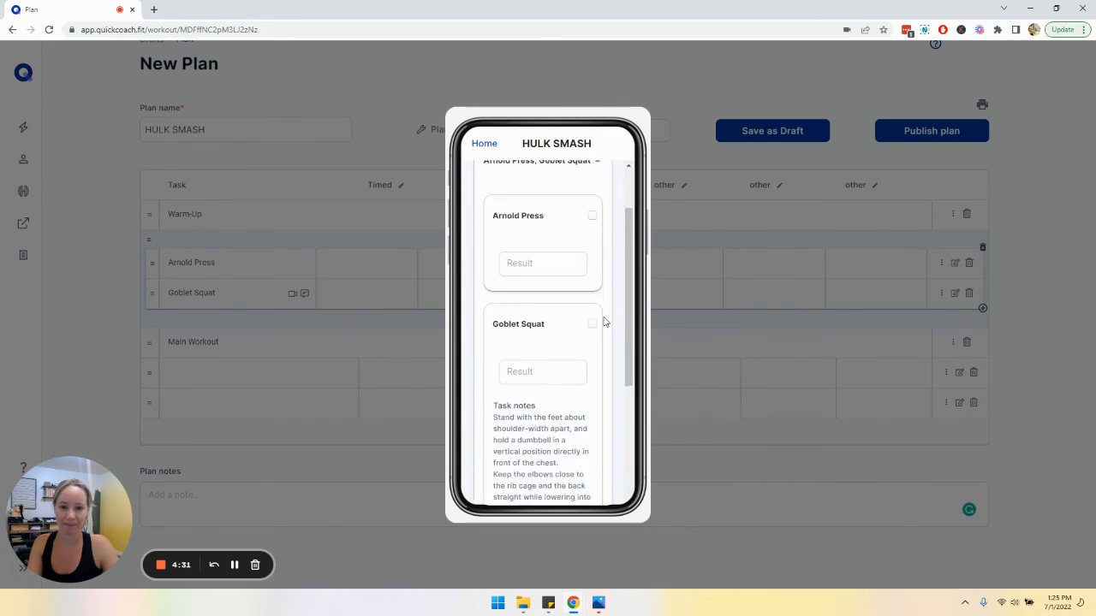
scroll(537, 394, down, 3)
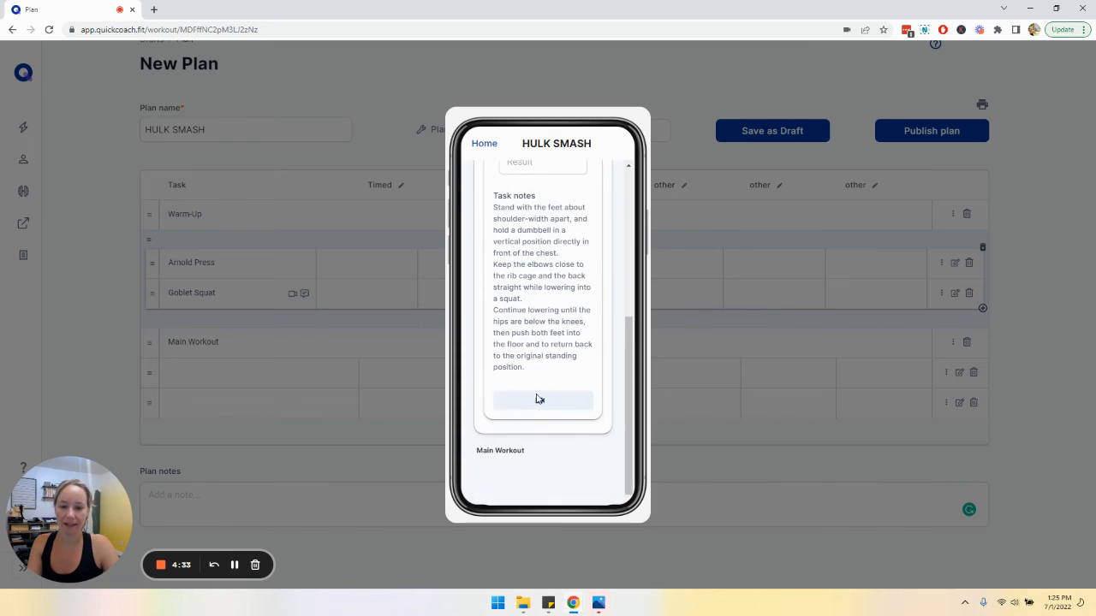
scroll(537, 397, up, 1)
scroll(537, 399, up, 5)
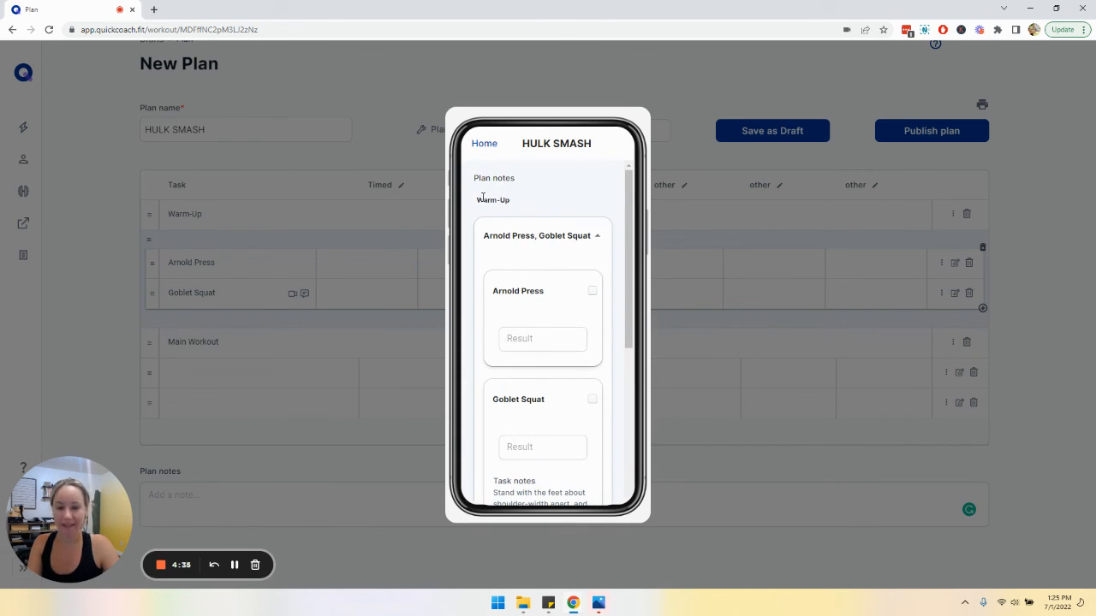
drag(477, 199, 511, 205)
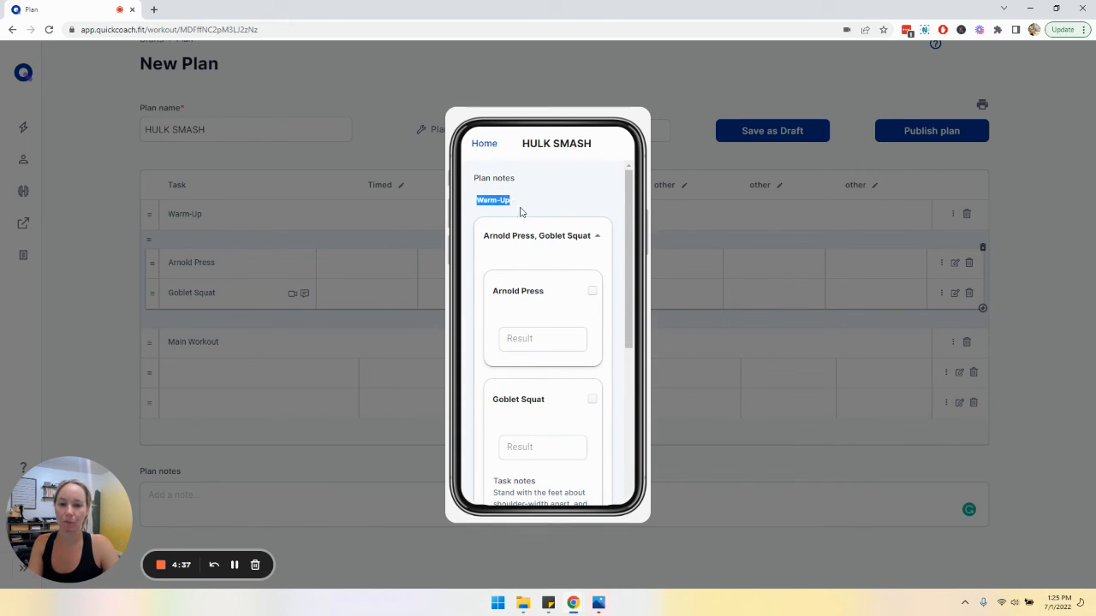
scroll(524, 440, down, 5)
drag(479, 449, 547, 454)
scroll(590, 328, up, 5)
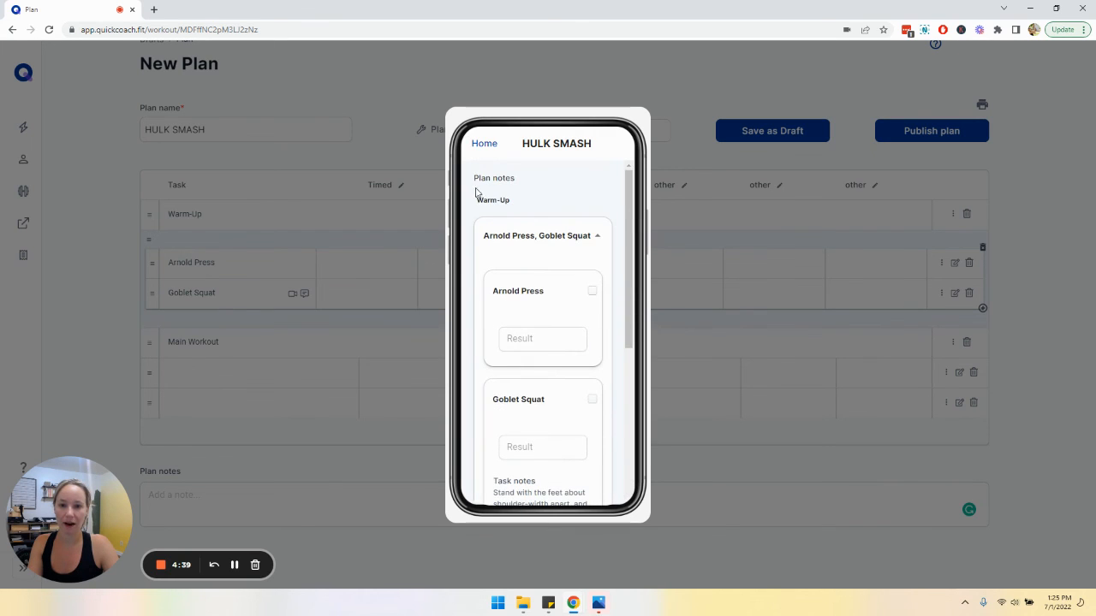
drag(478, 177, 528, 181)
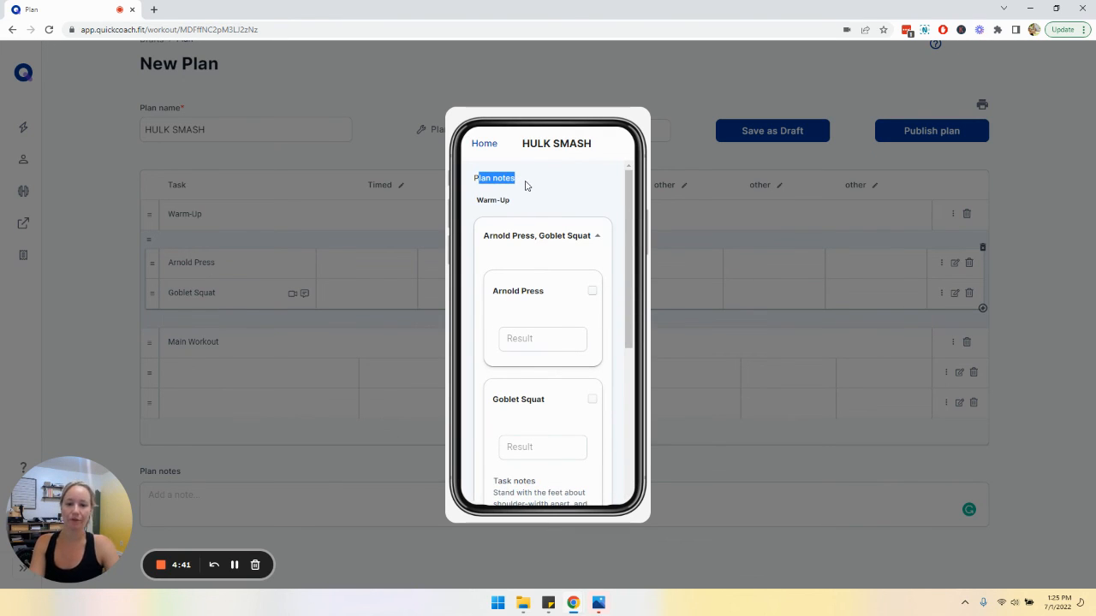
click(377, 565)
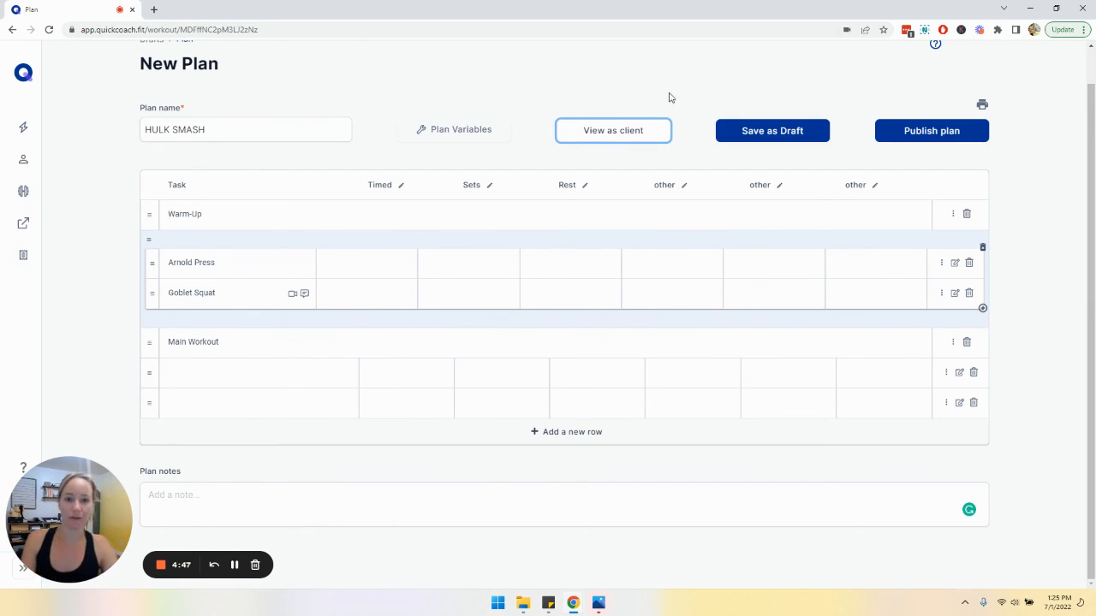
Step: Start publishing the plan and choose New Awesome 12 Week Program as the template to add it to
click(960, 141)
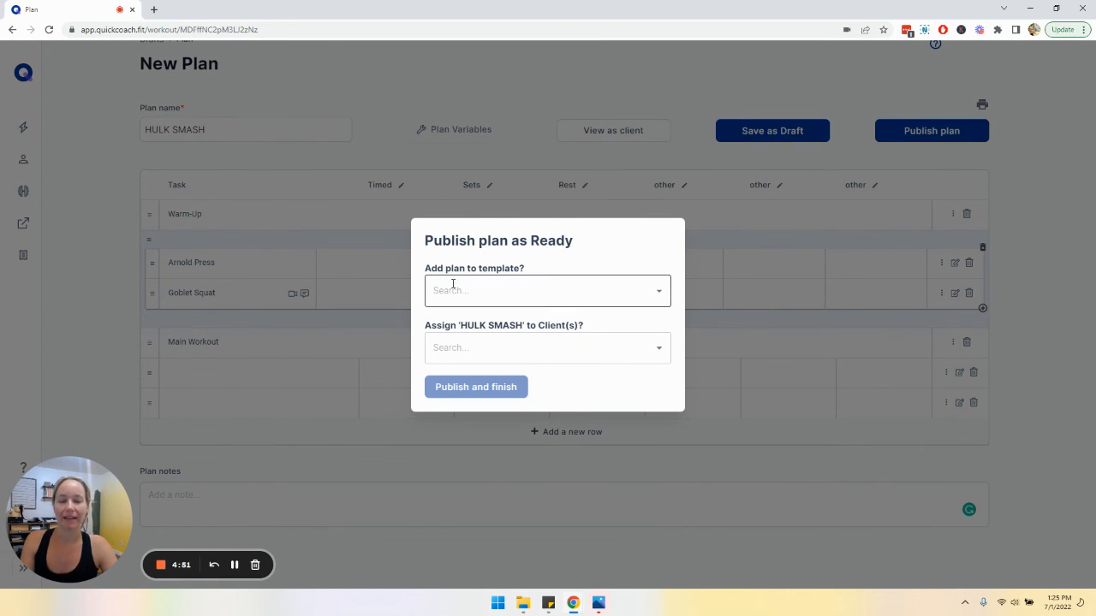
click(658, 296)
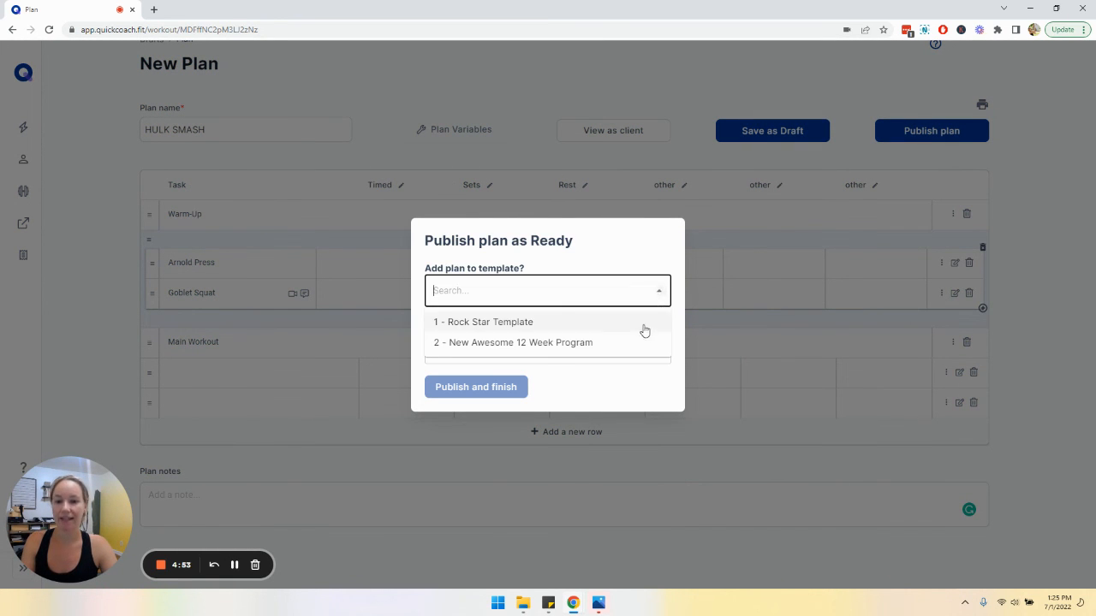
click(633, 339)
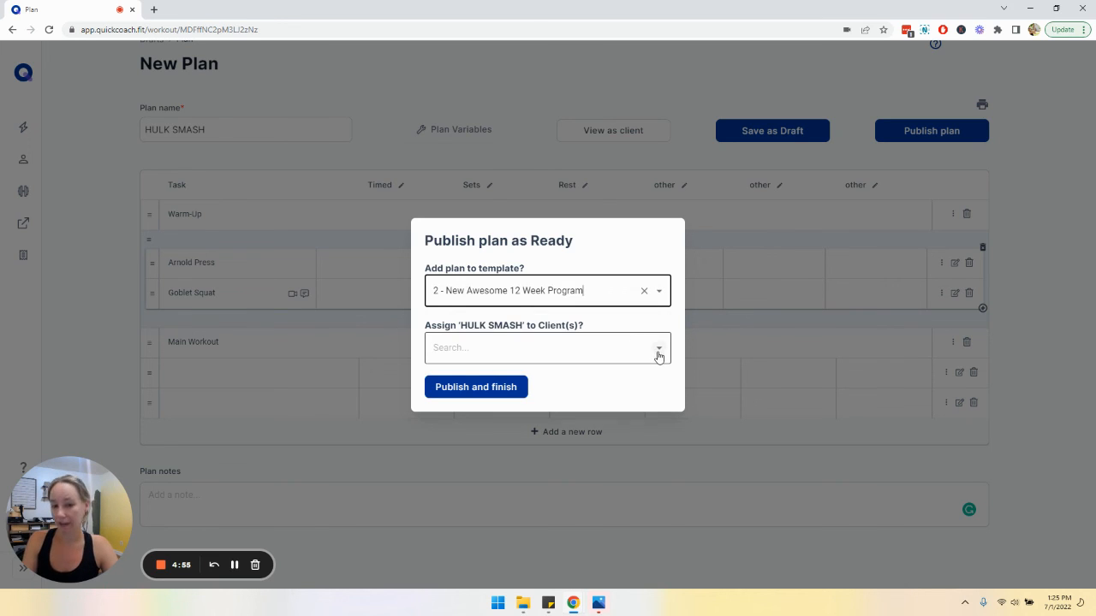
Step: Assign the plan to clients number 1 and number 4 in the client list and publish it
click(658, 353)
click(585, 386)
click(652, 352)
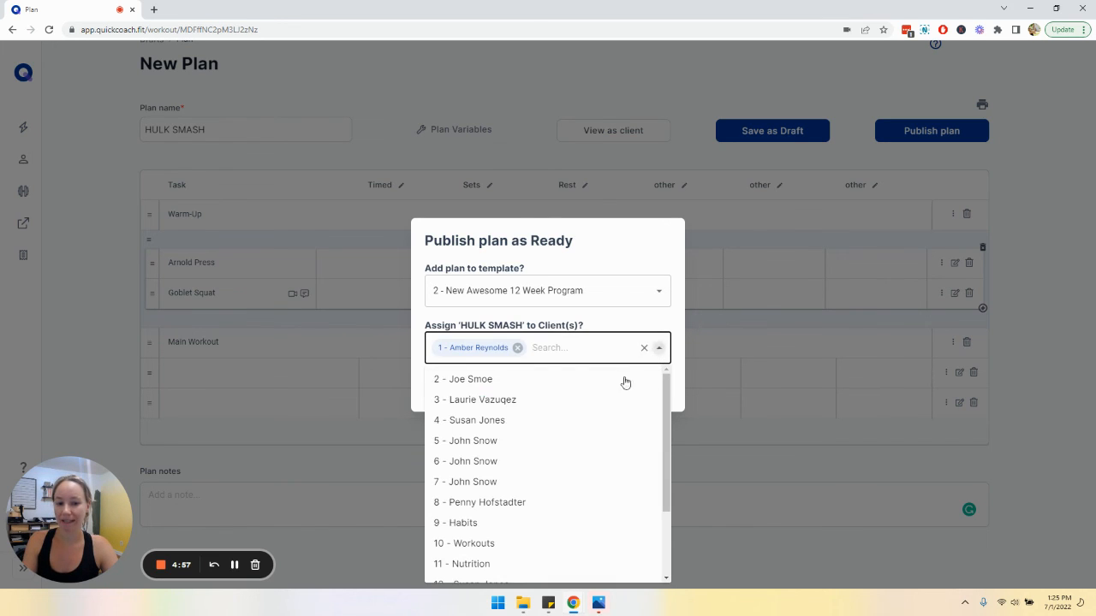
click(570, 420)
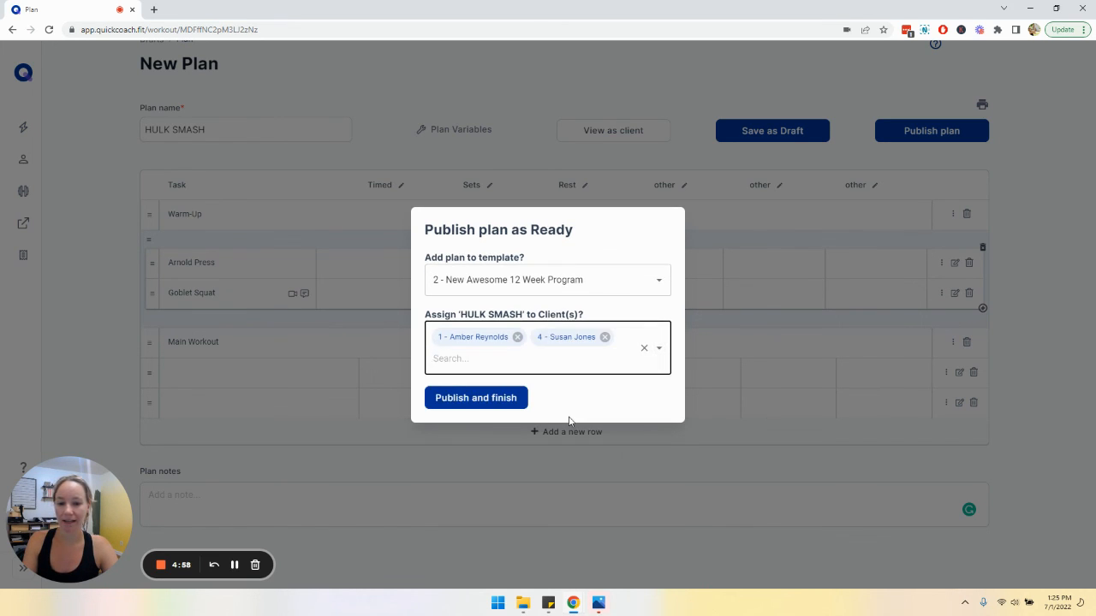
click(478, 399)
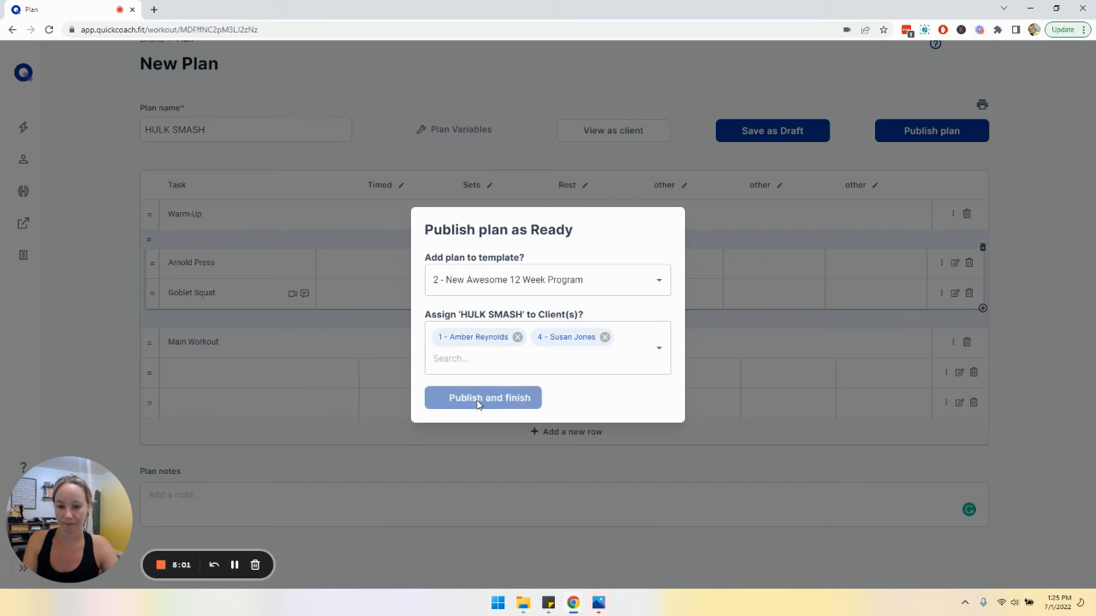